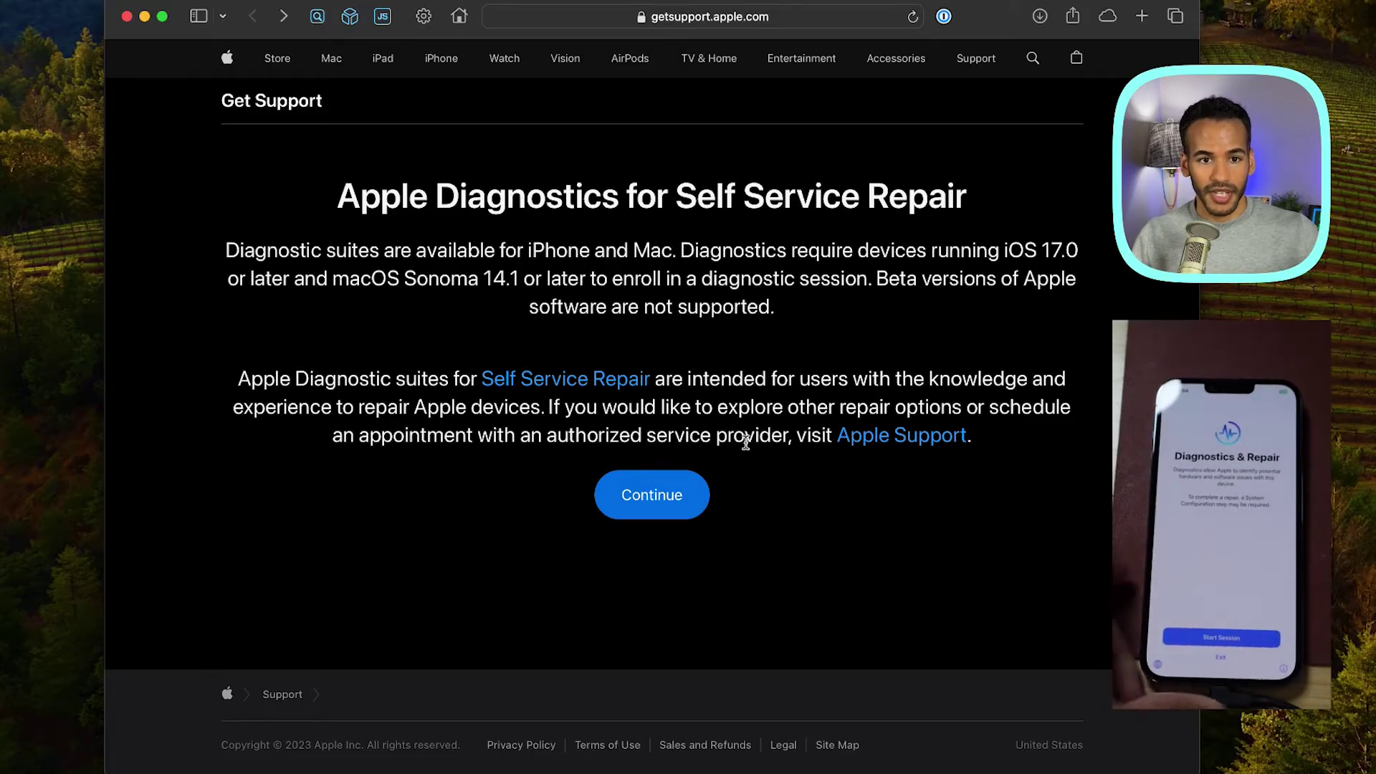
Select iPhone as the device, paste its serial number, and start the diagnostic session
left_click(681, 509)
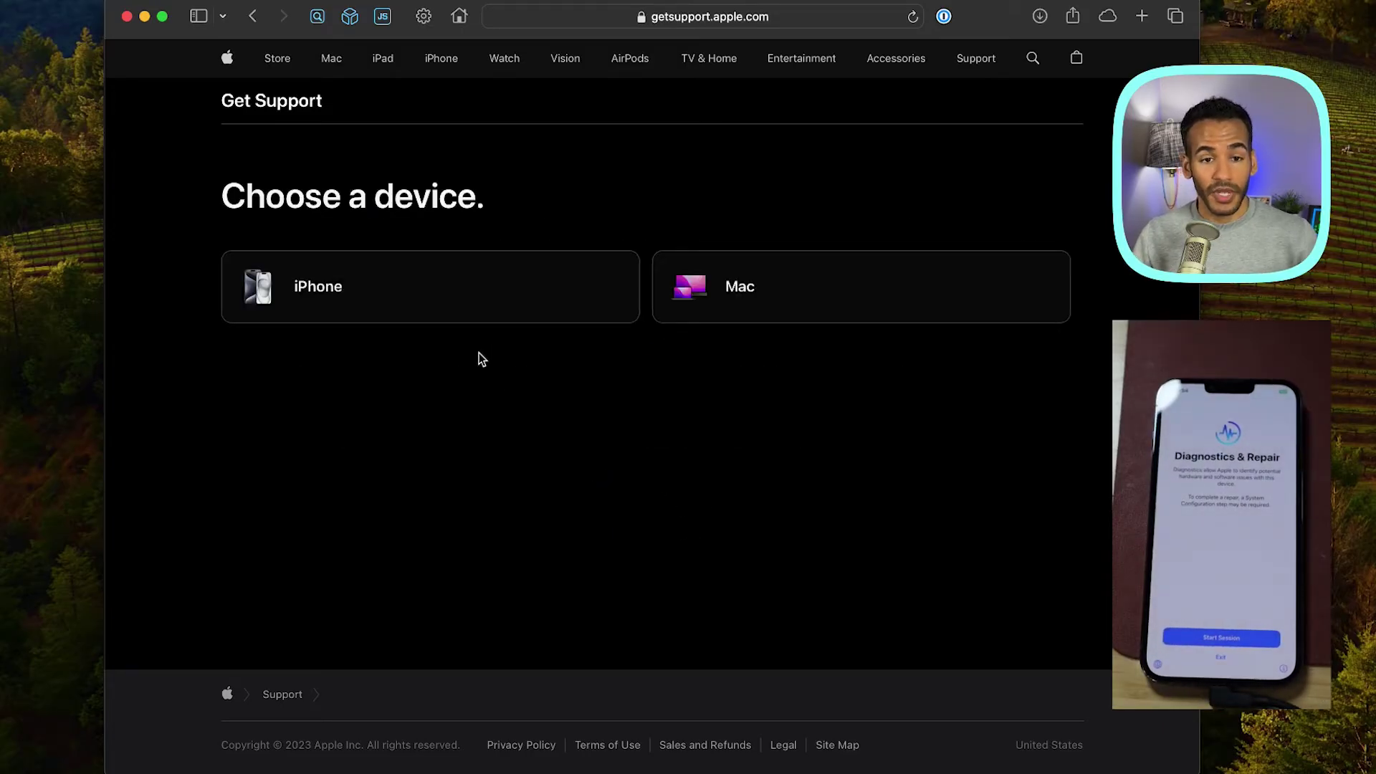
left_click(412, 308)
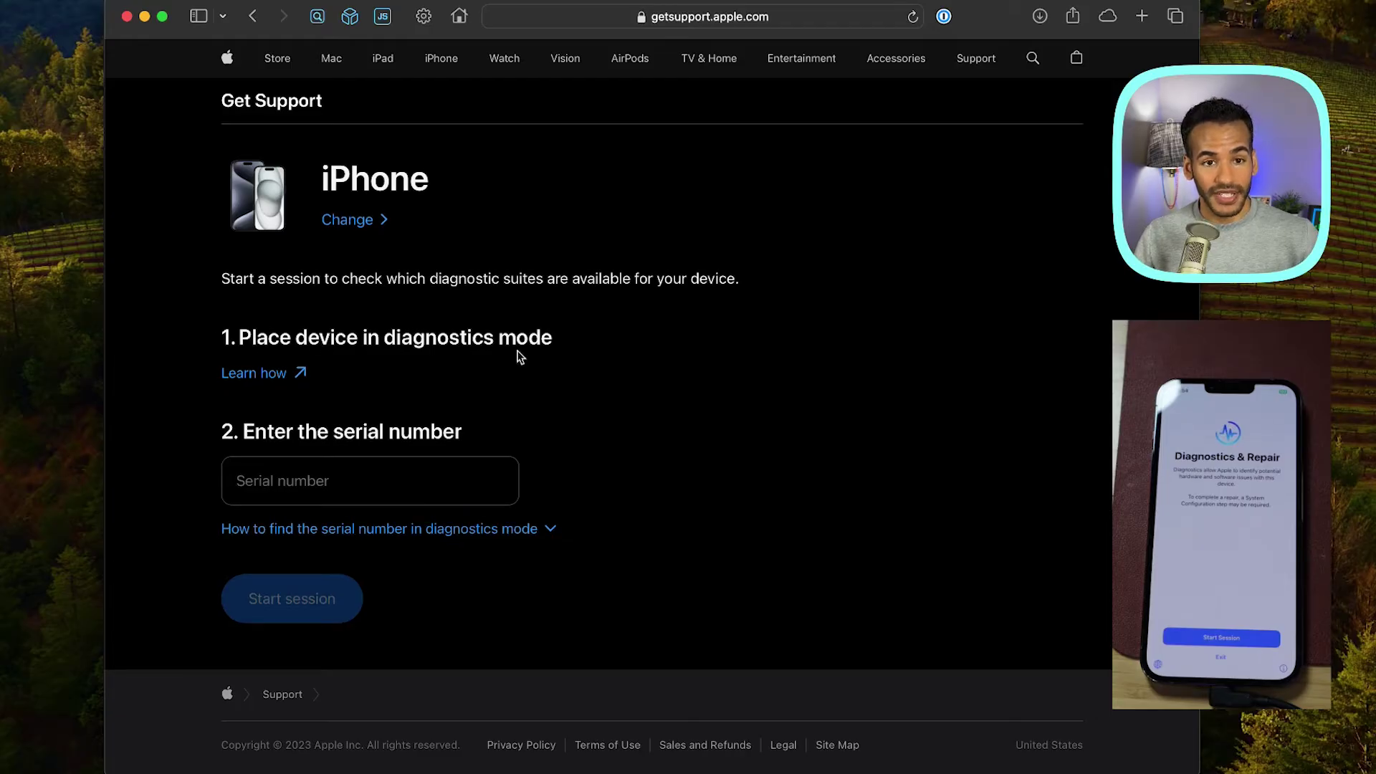
left_click(359, 491)
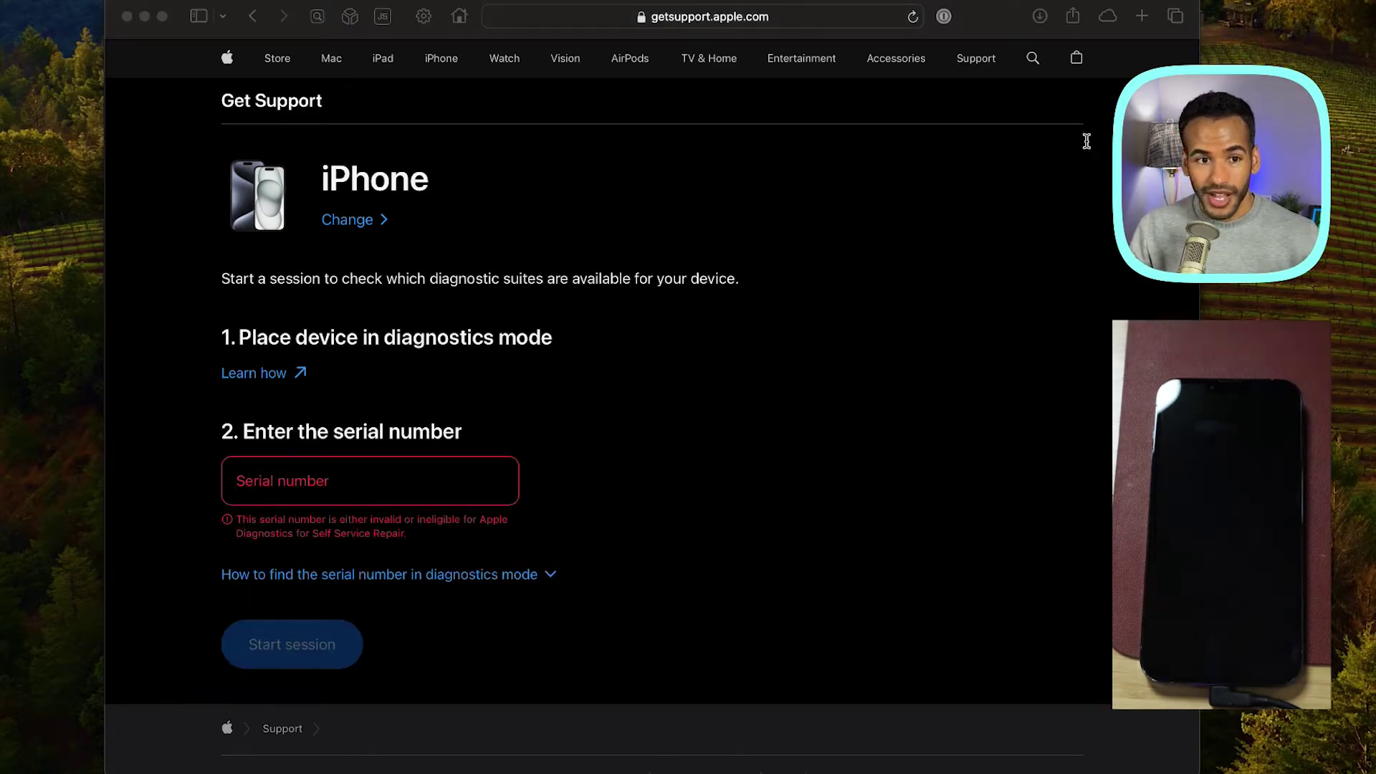
left_click(344, 466)
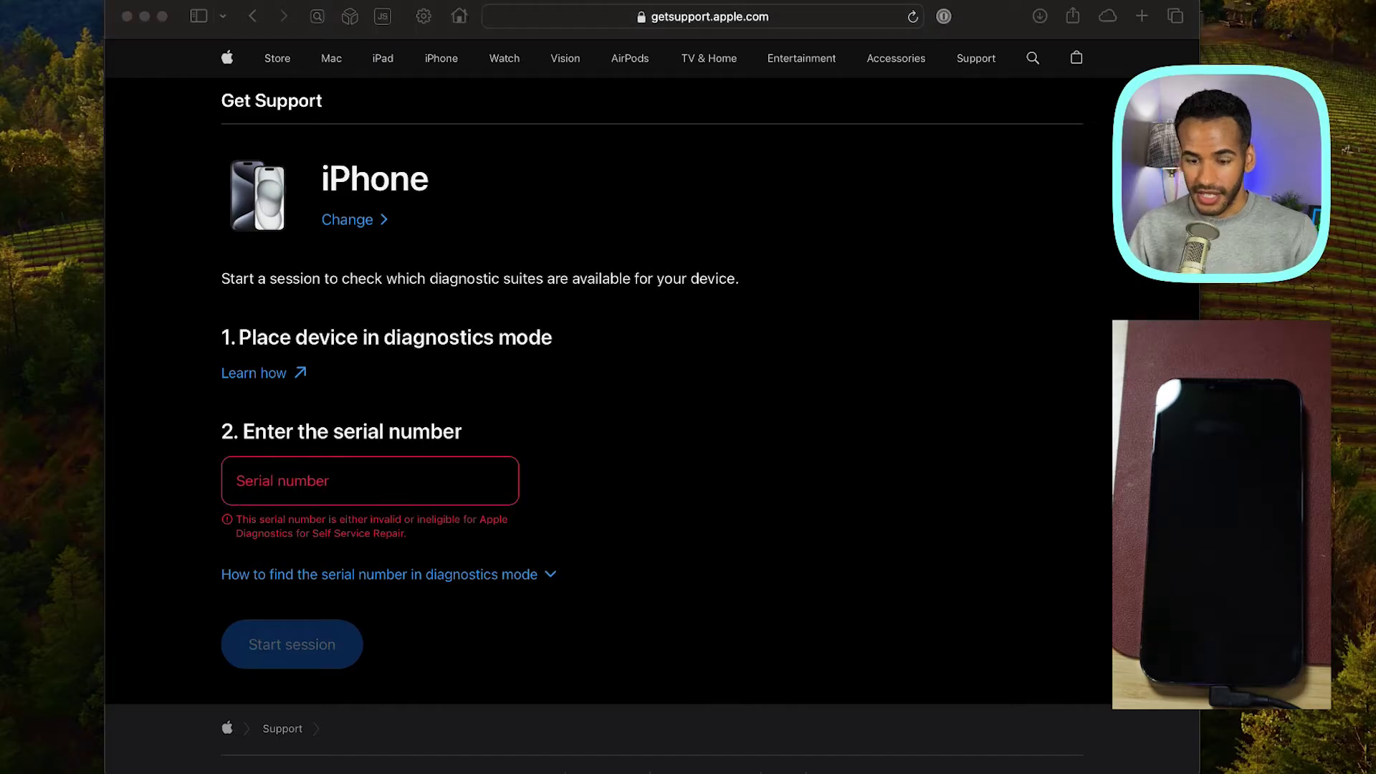
left_click(334, 493)
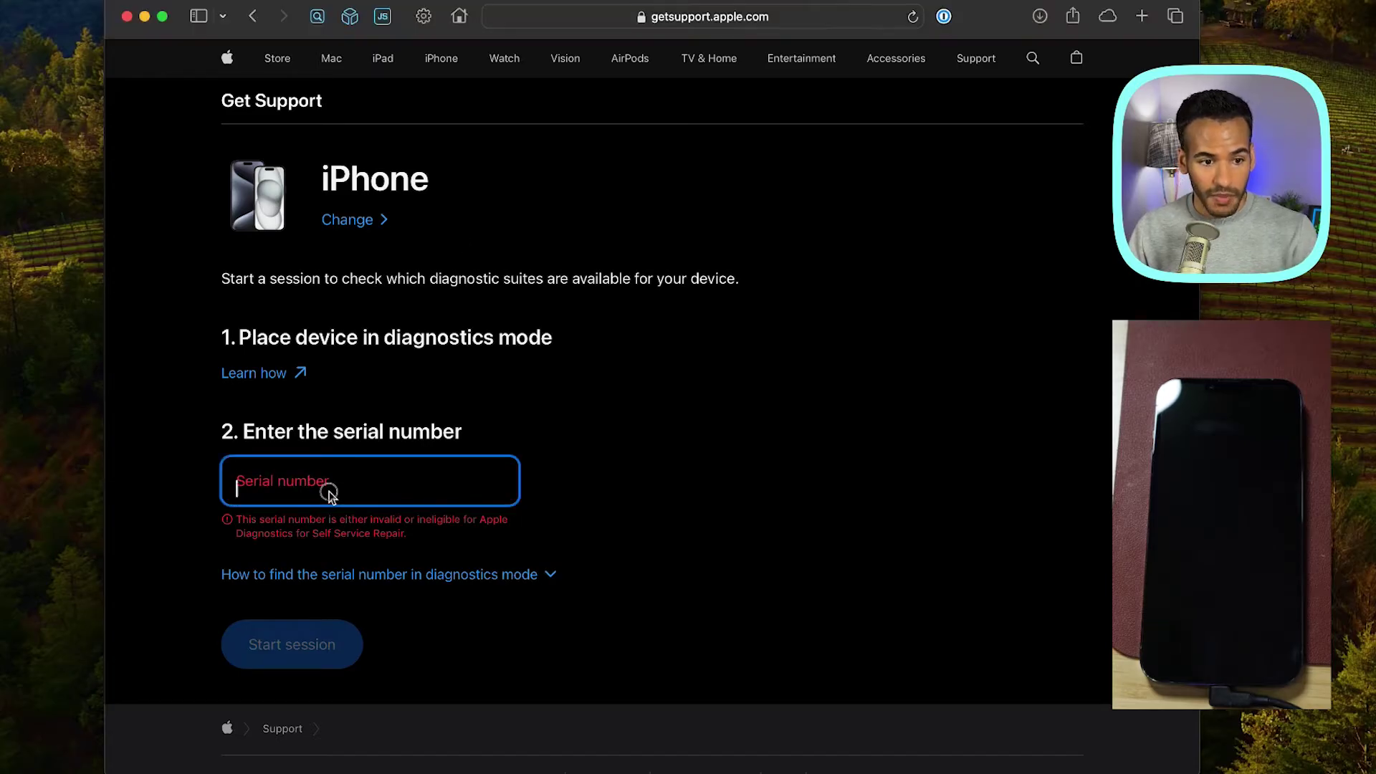
key("super+v")
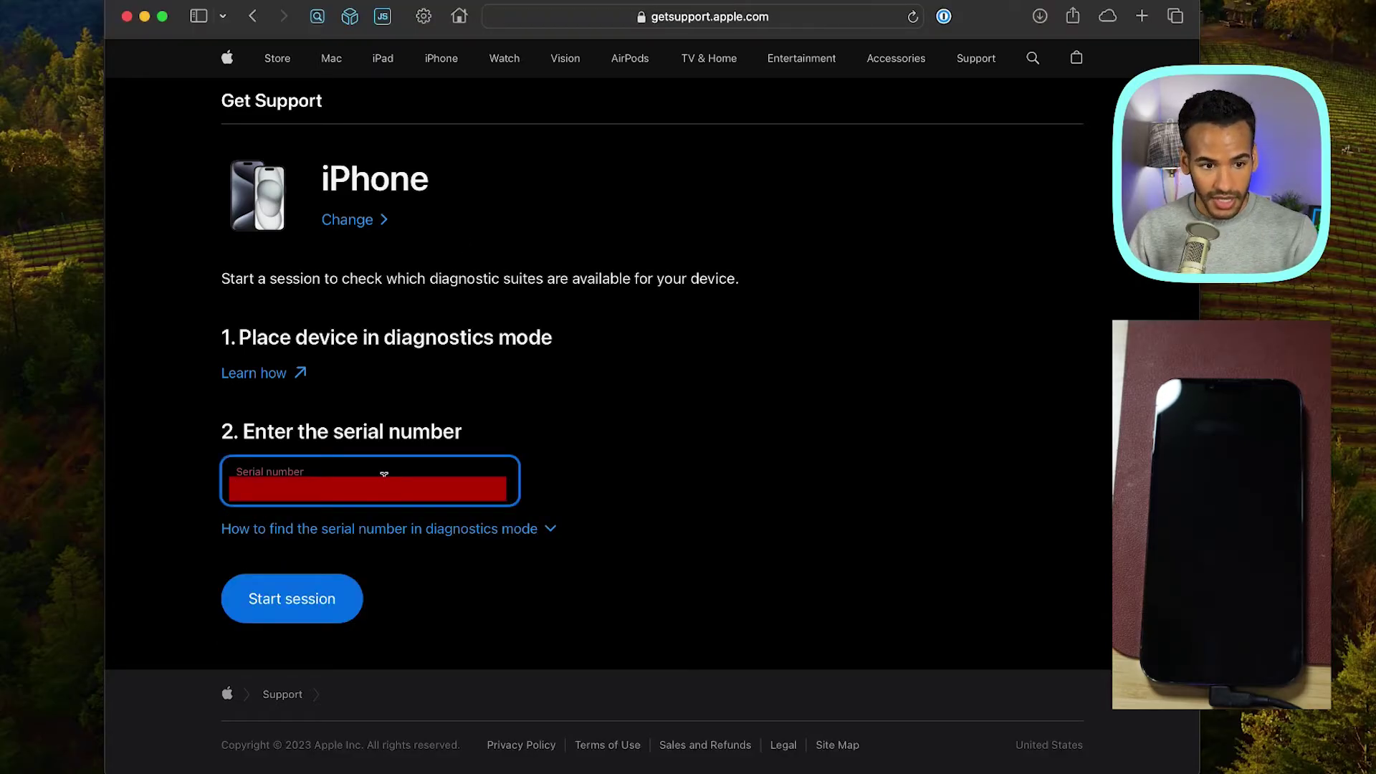
left_click(293, 609)
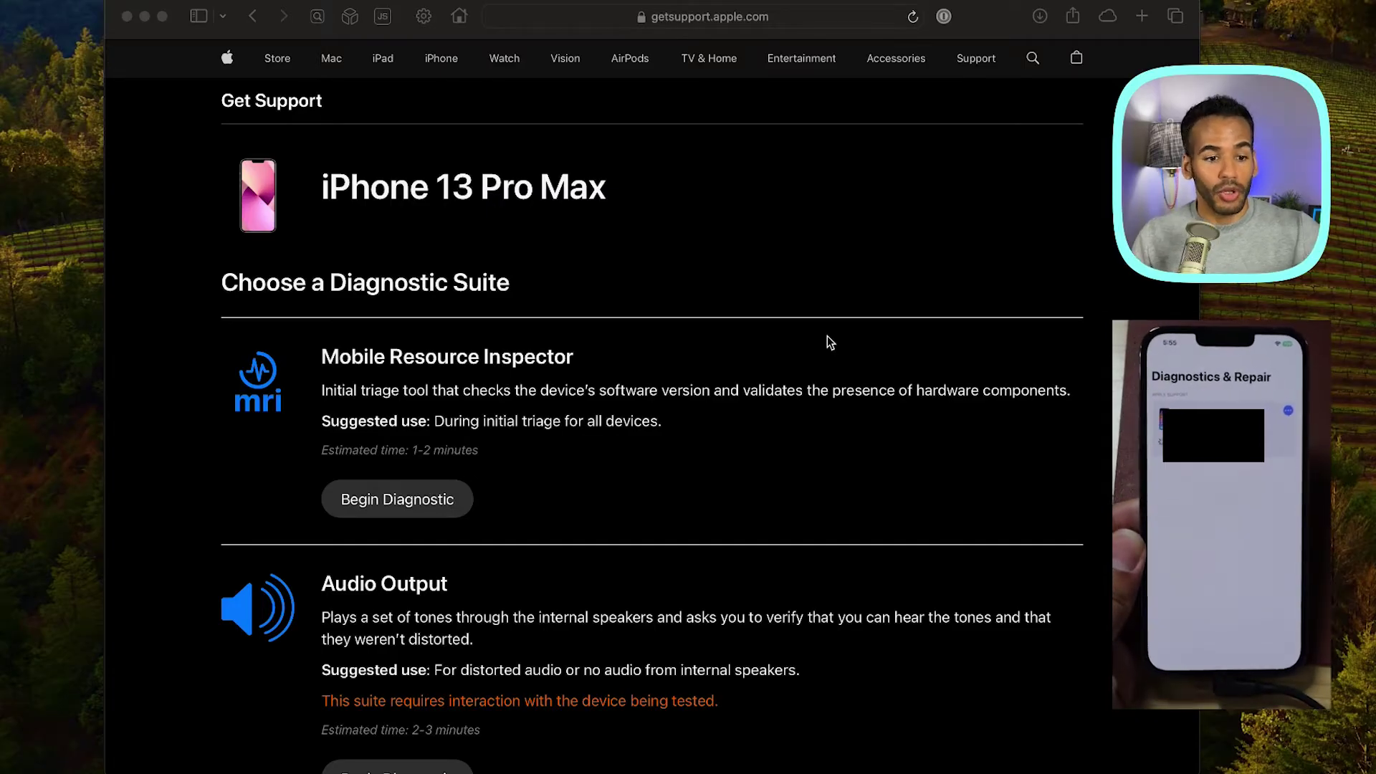
Scroll to the offered suites: Mobile Resource Inspector, Audio Output and Display Pixel Anomalies
scroll(827, 335, "down", 5)
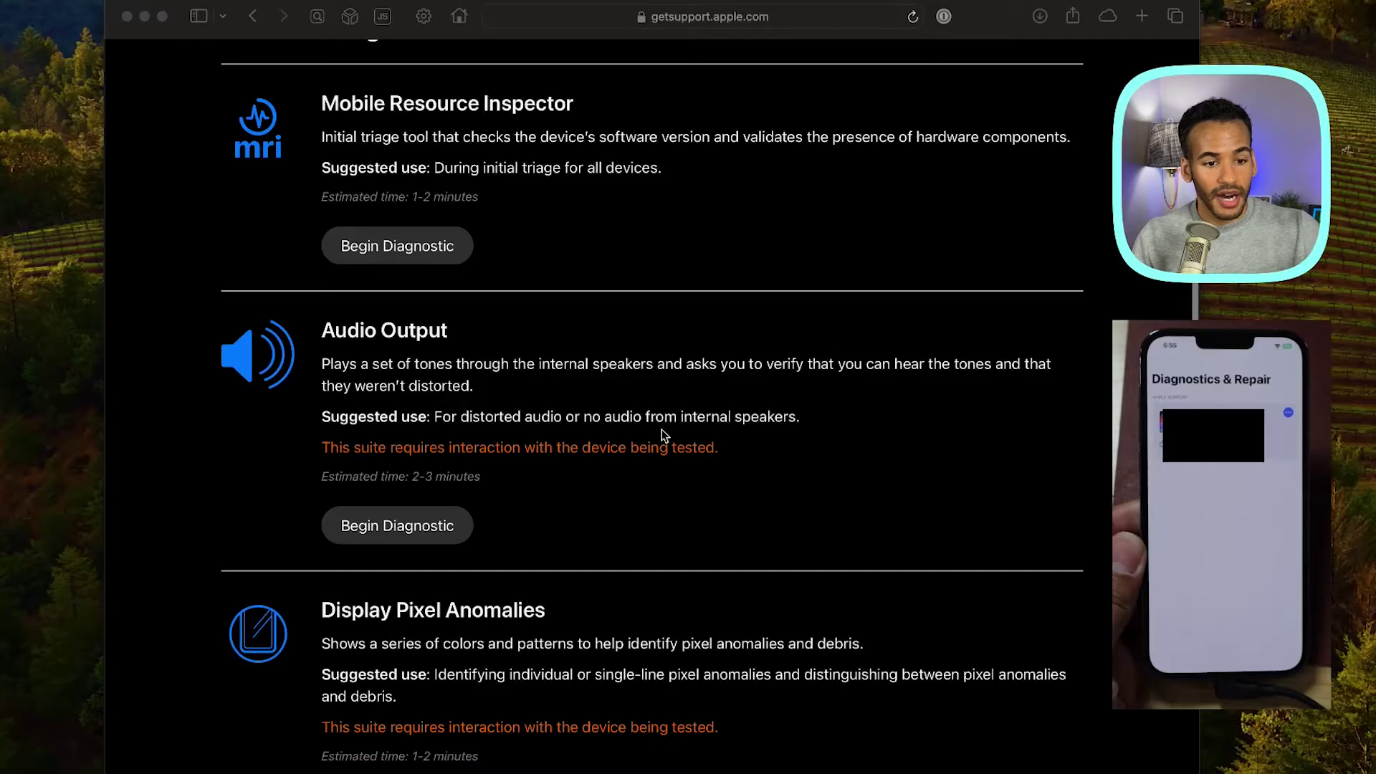
scroll(559, 373, "down", 3)
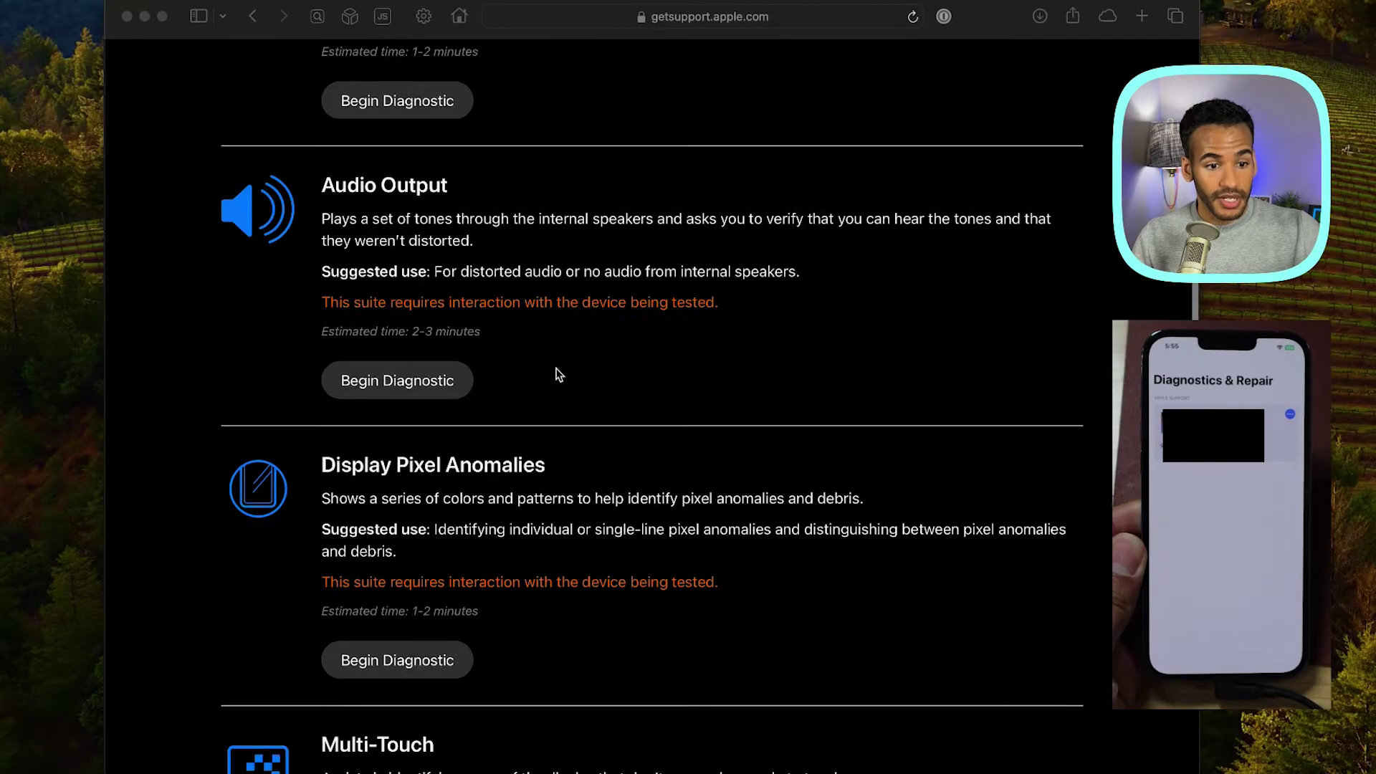
scroll(558, 374, "down", 3)
scroll(538, 380, "down", 3)
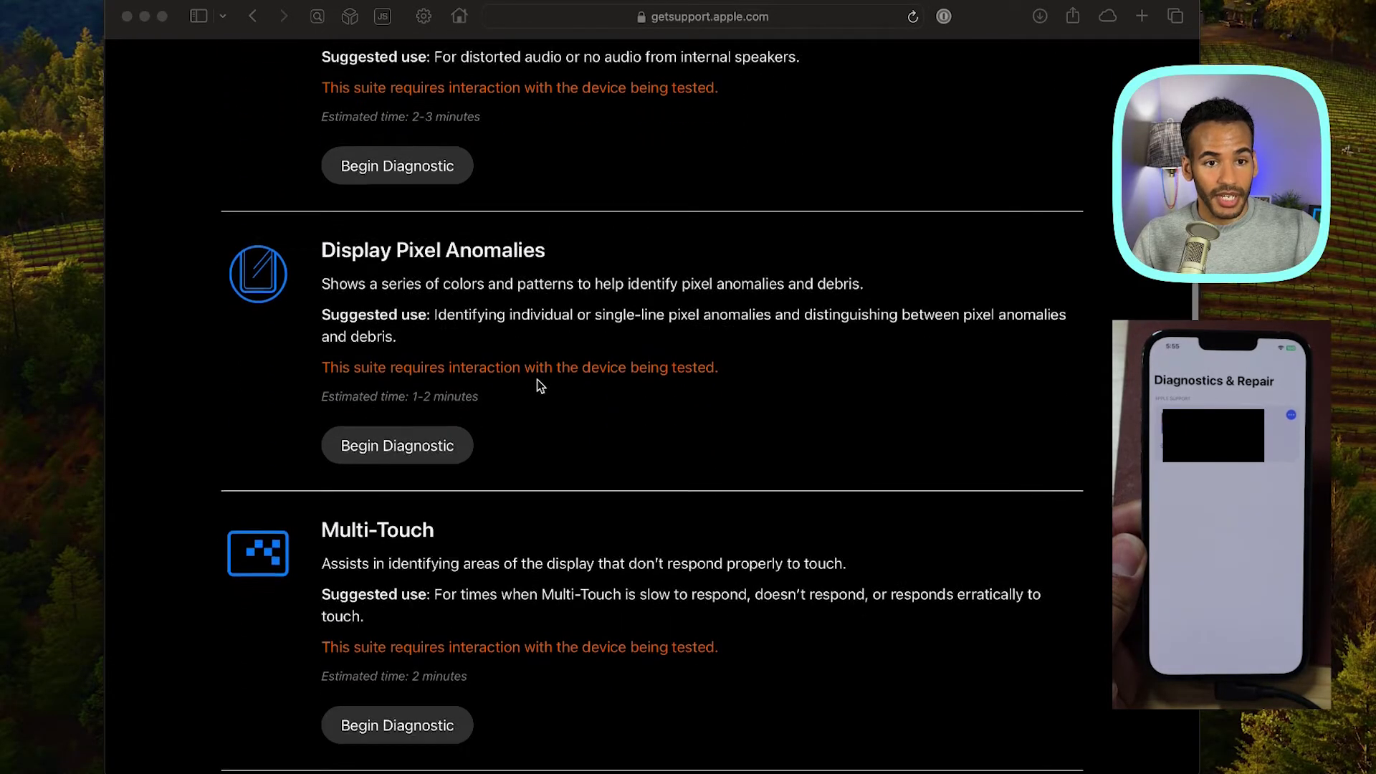
scroll(537, 383, "down", 4)
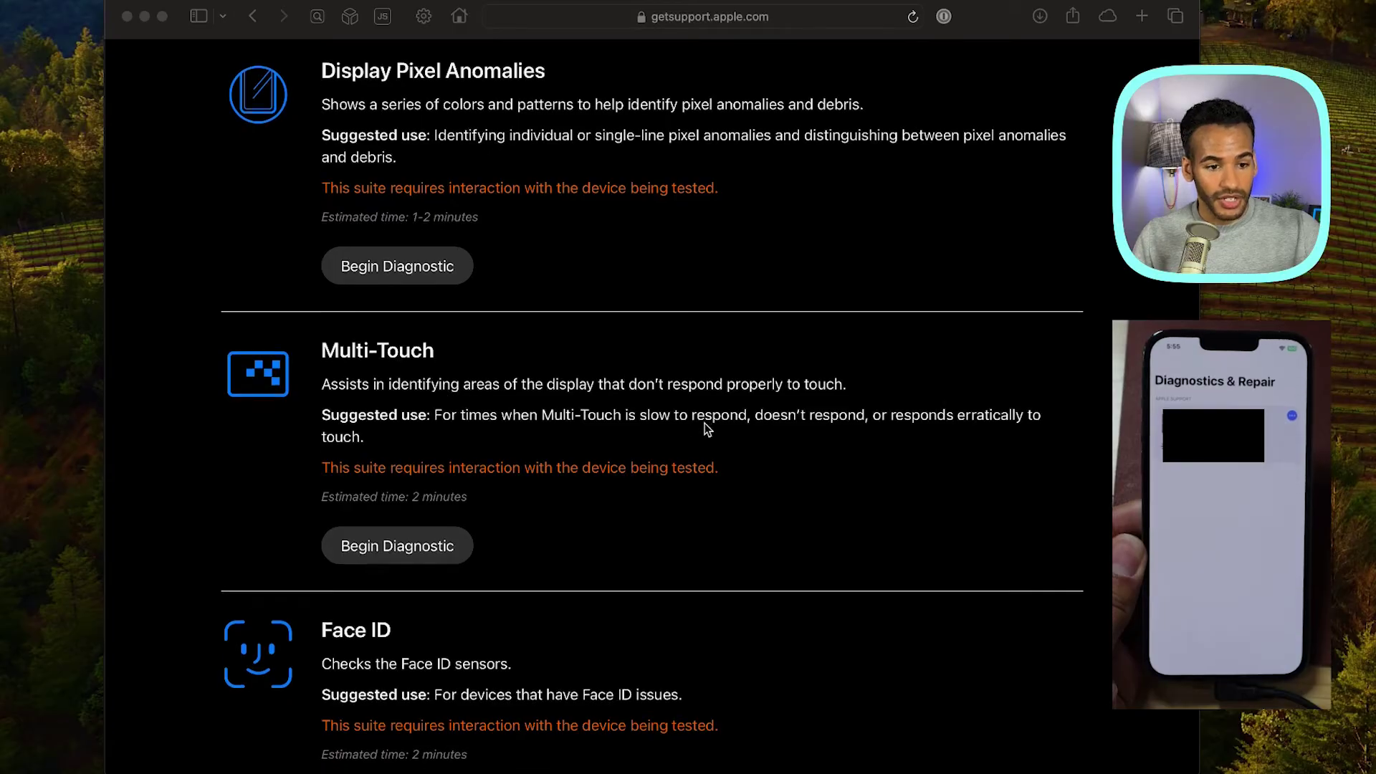
scroll(651, 430, "down", 4)
scroll(559, 439, "down", 5)
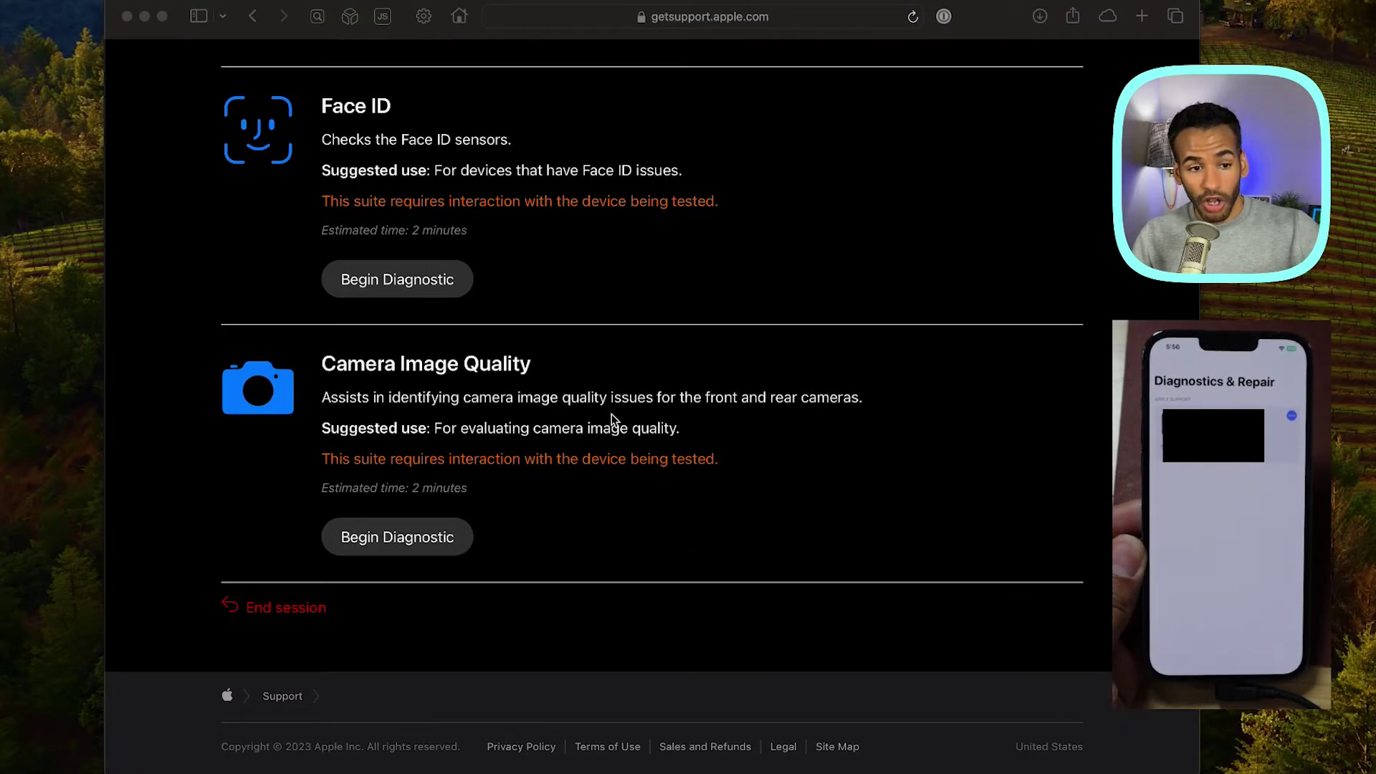
scroll(606, 425, "up", 15)
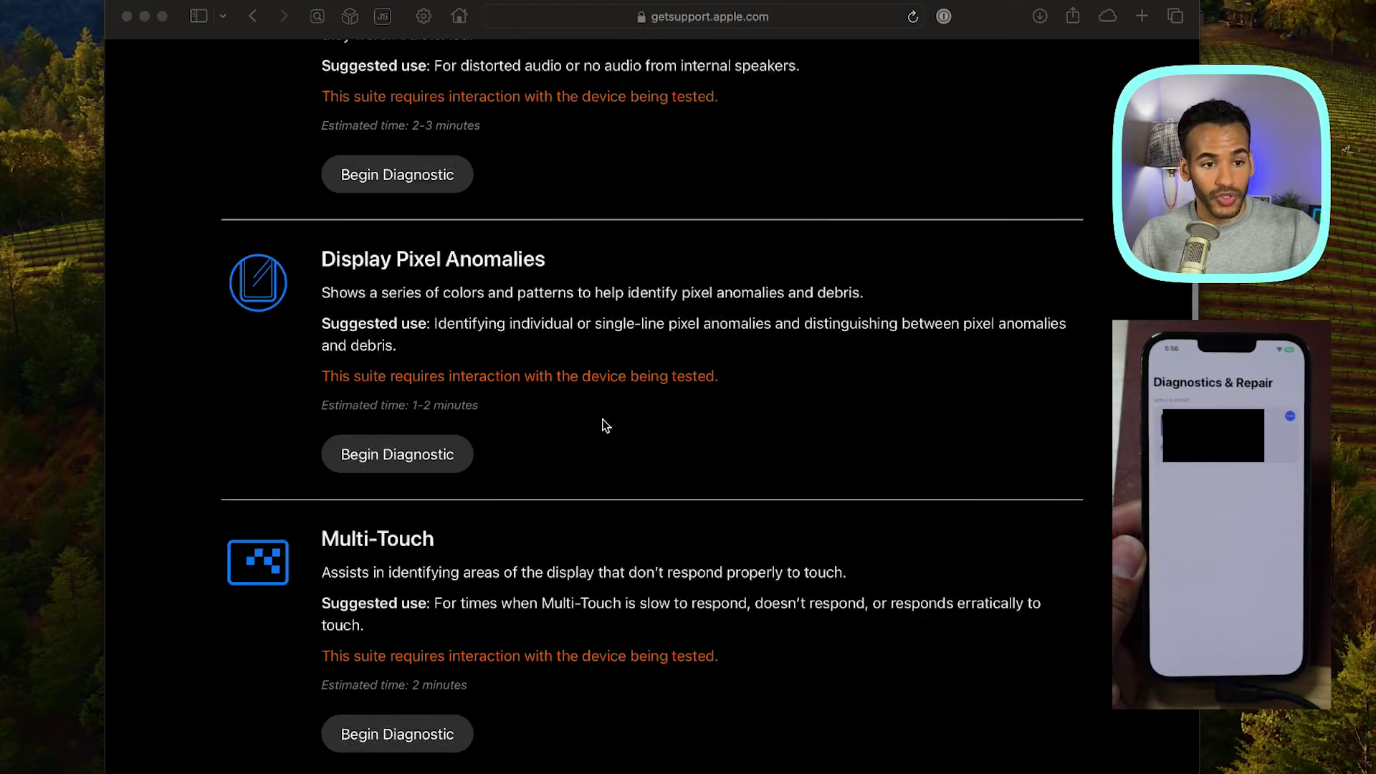
scroll(604, 422, "up", 2)
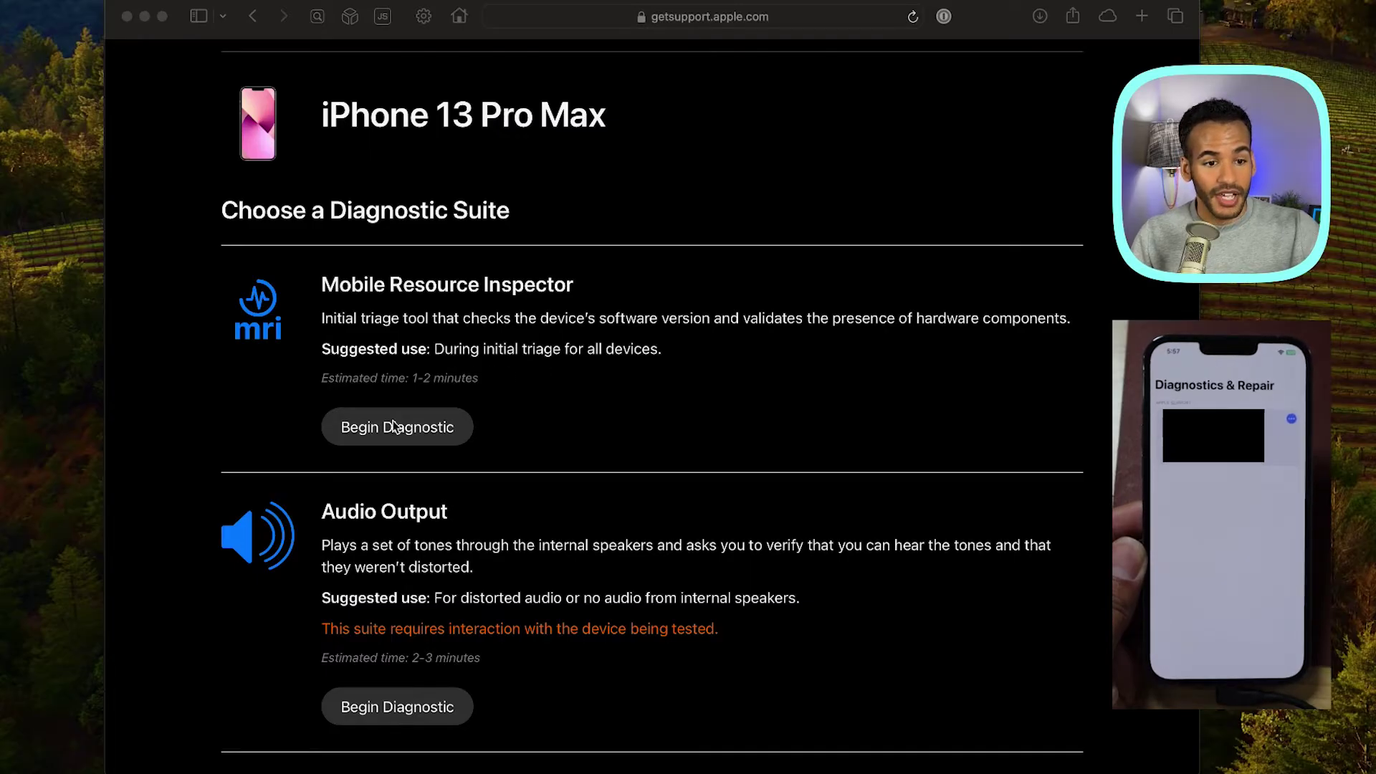
Run the Mobile Resource Inspector suite and scroll through its all-passing results
left_click(457, 433)
left_click(394, 437)
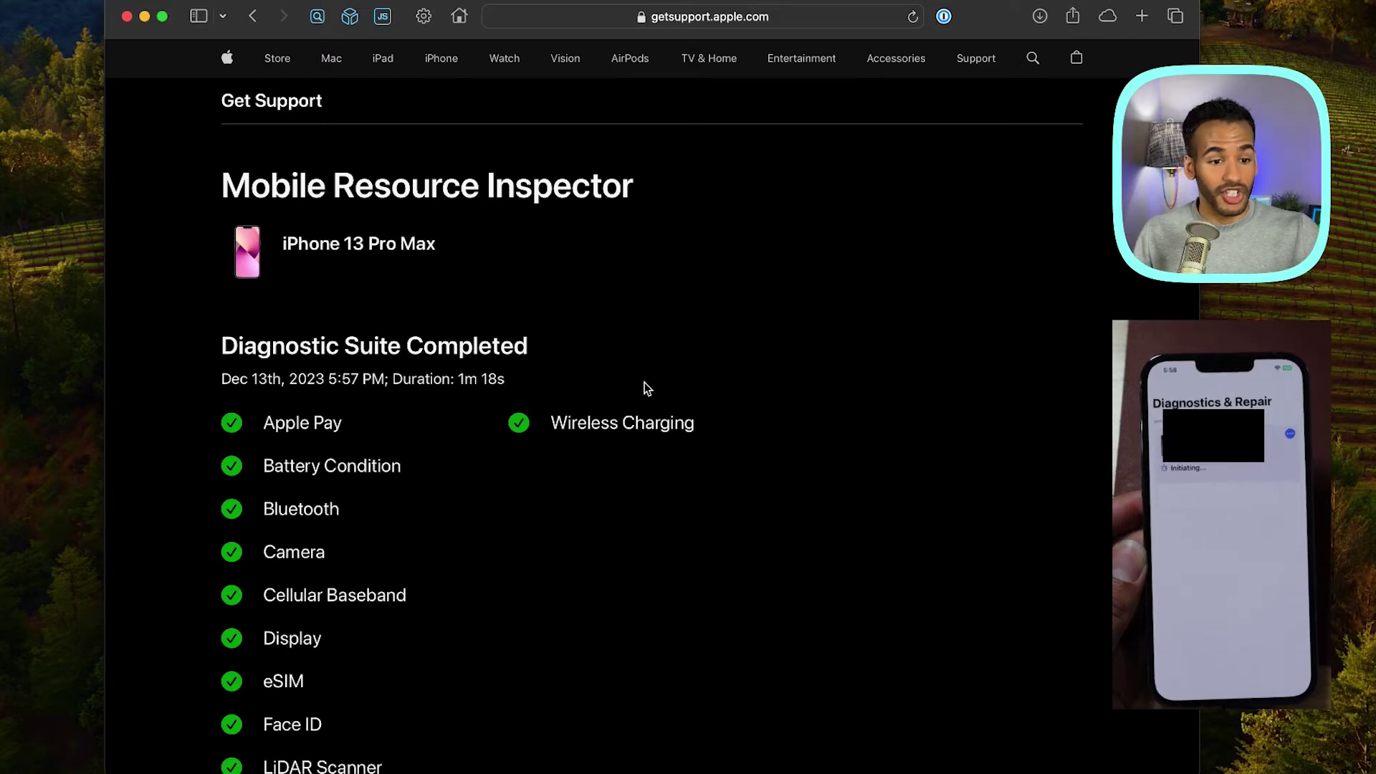
scroll(647, 388, "down", 5)
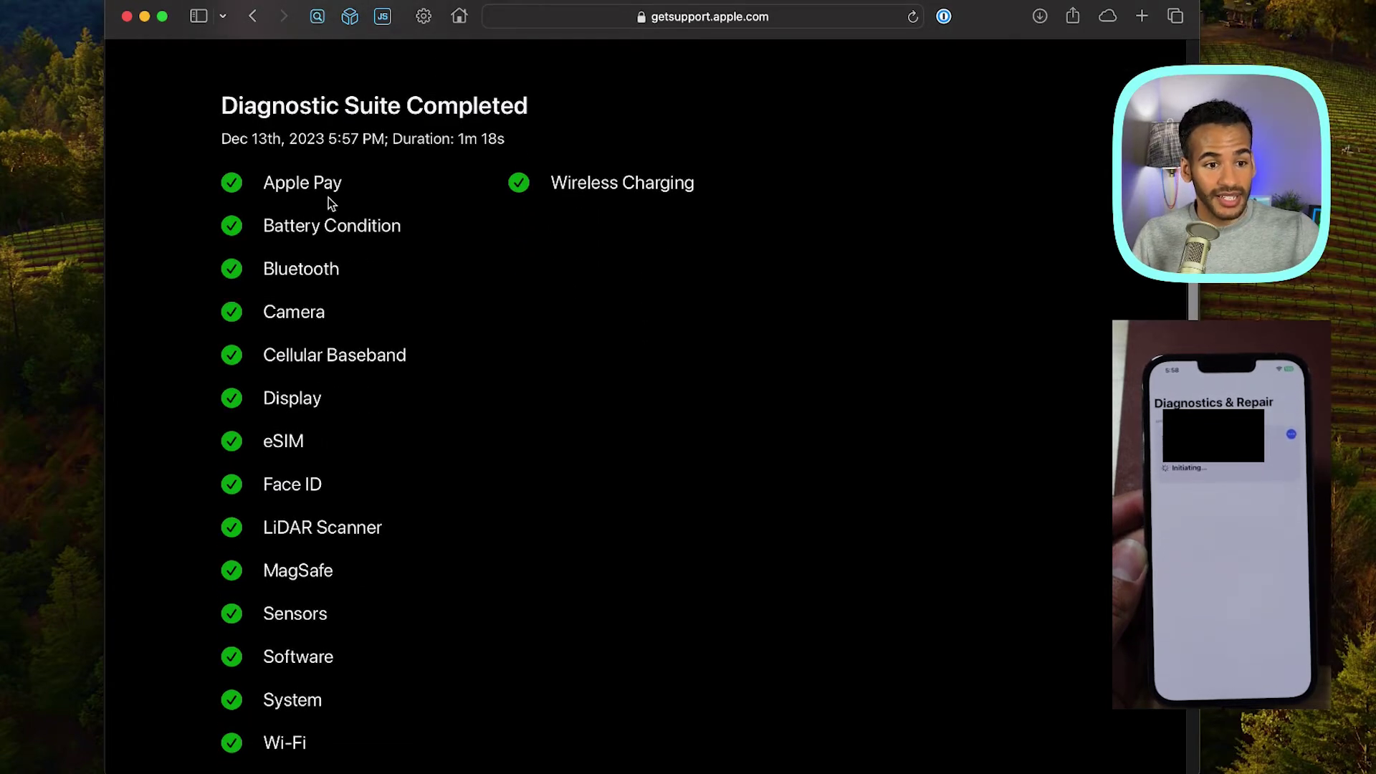
scroll(326, 204, "down", 2)
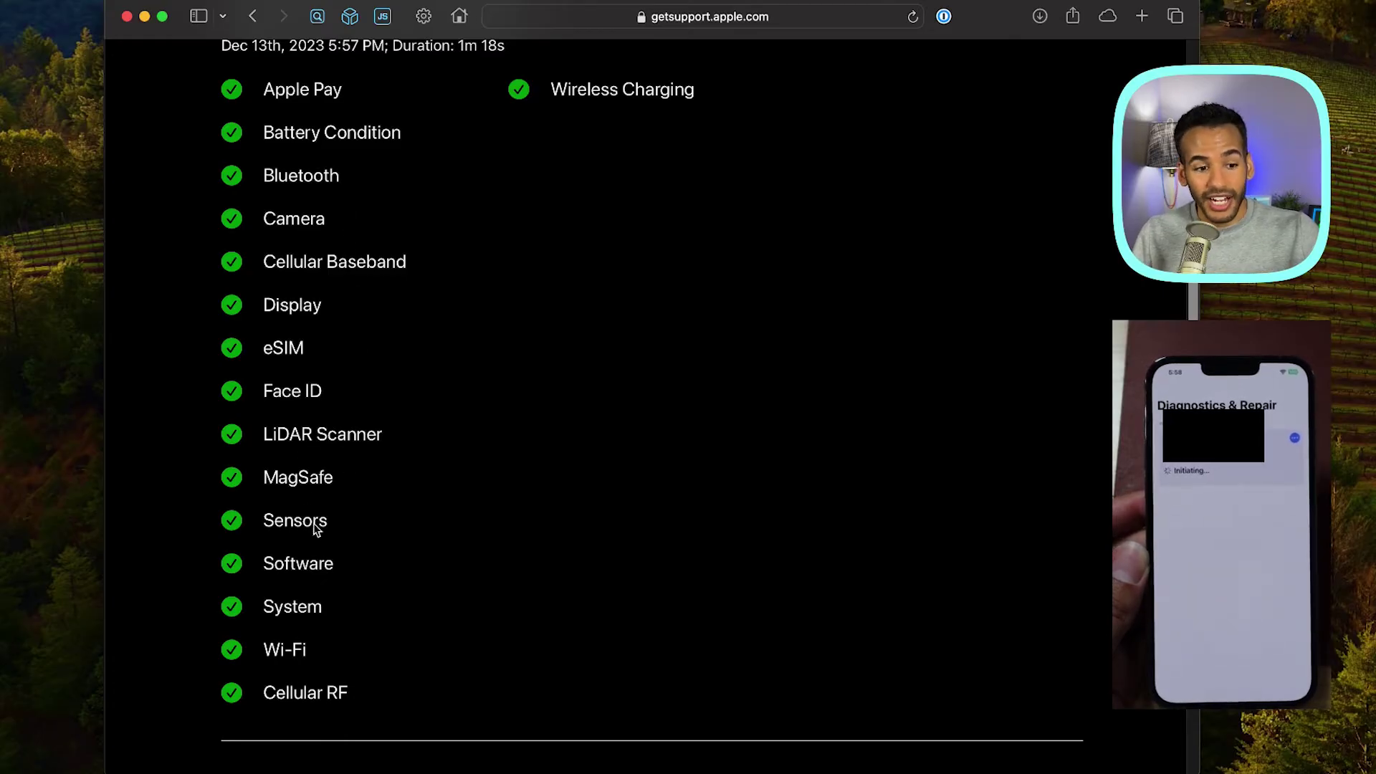
scroll(378, 648, "up", 4)
scroll(647, 339, "down", 8)
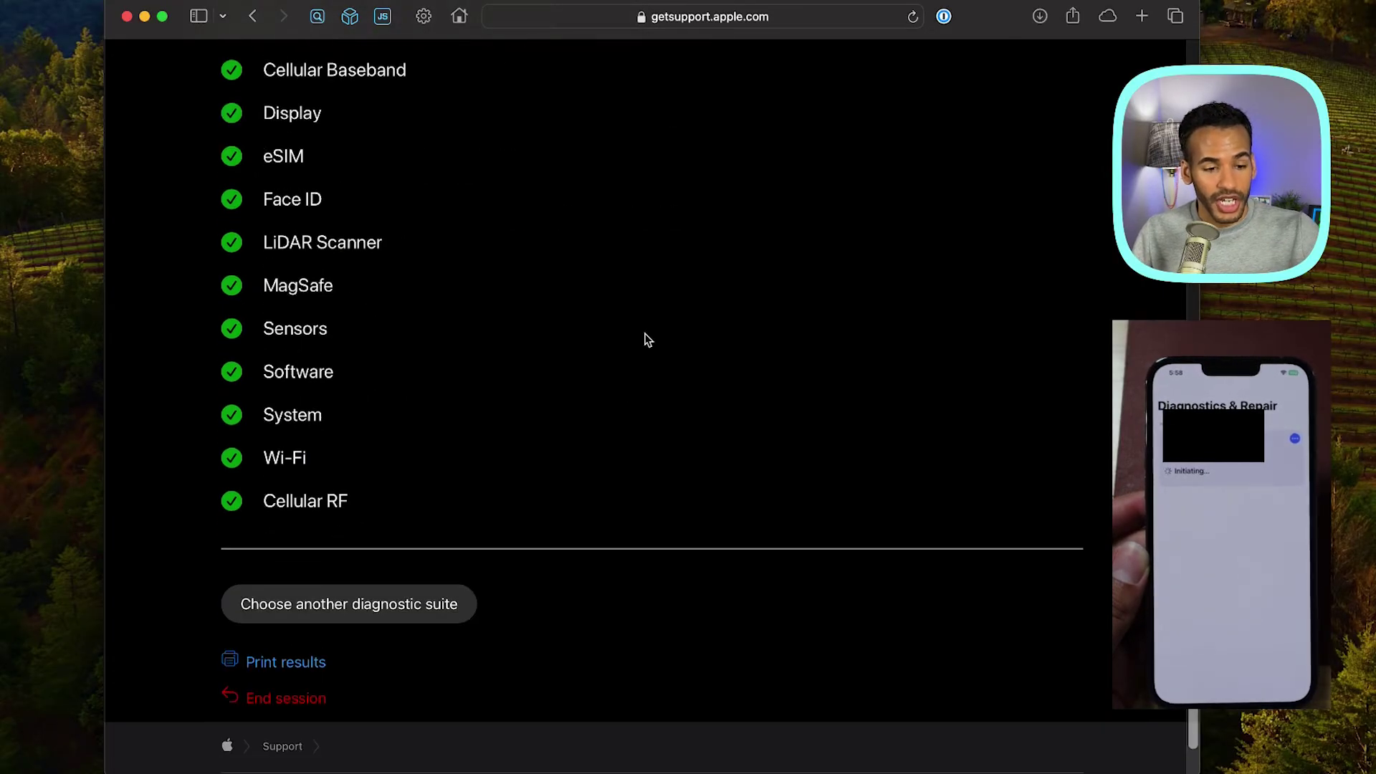
left_click(363, 607)
scroll(501, 402, "up", 5)
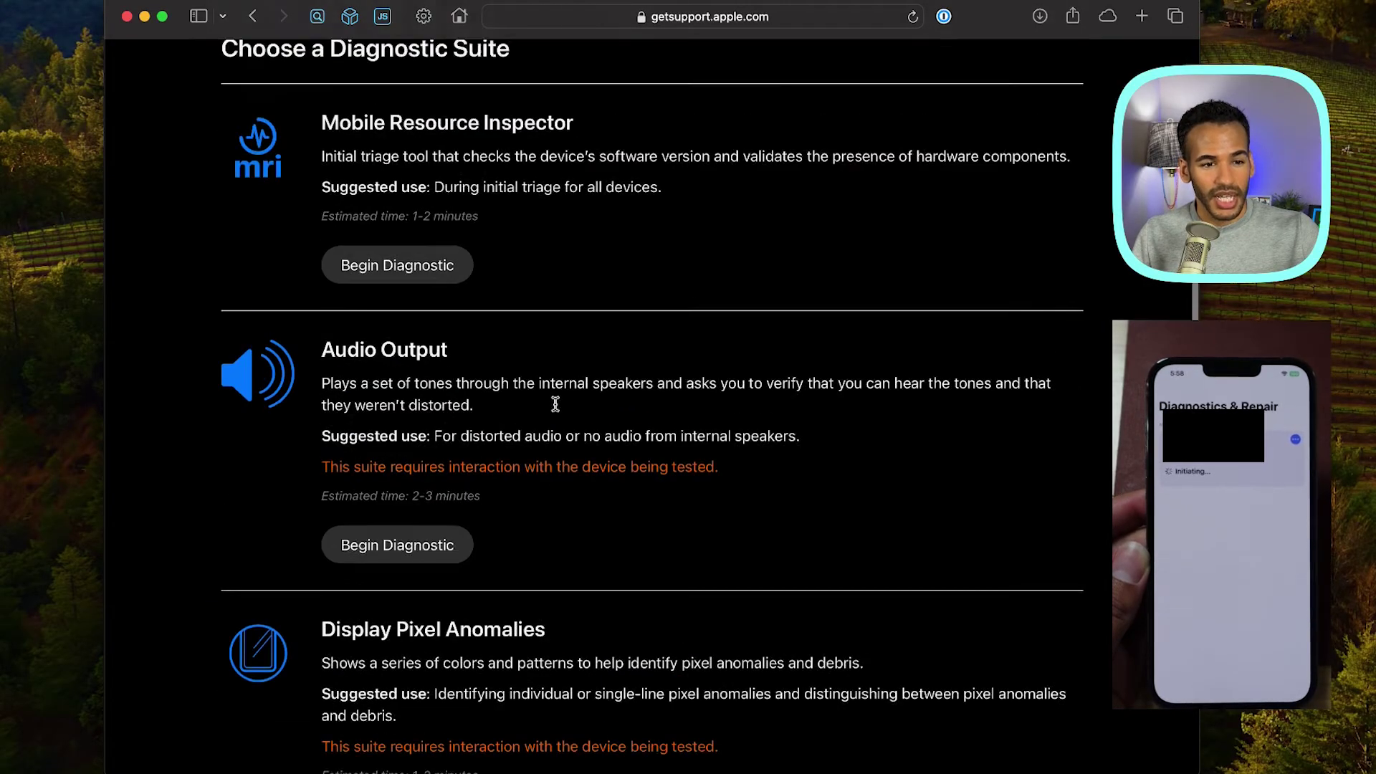
scroll(556, 402, "down", 4)
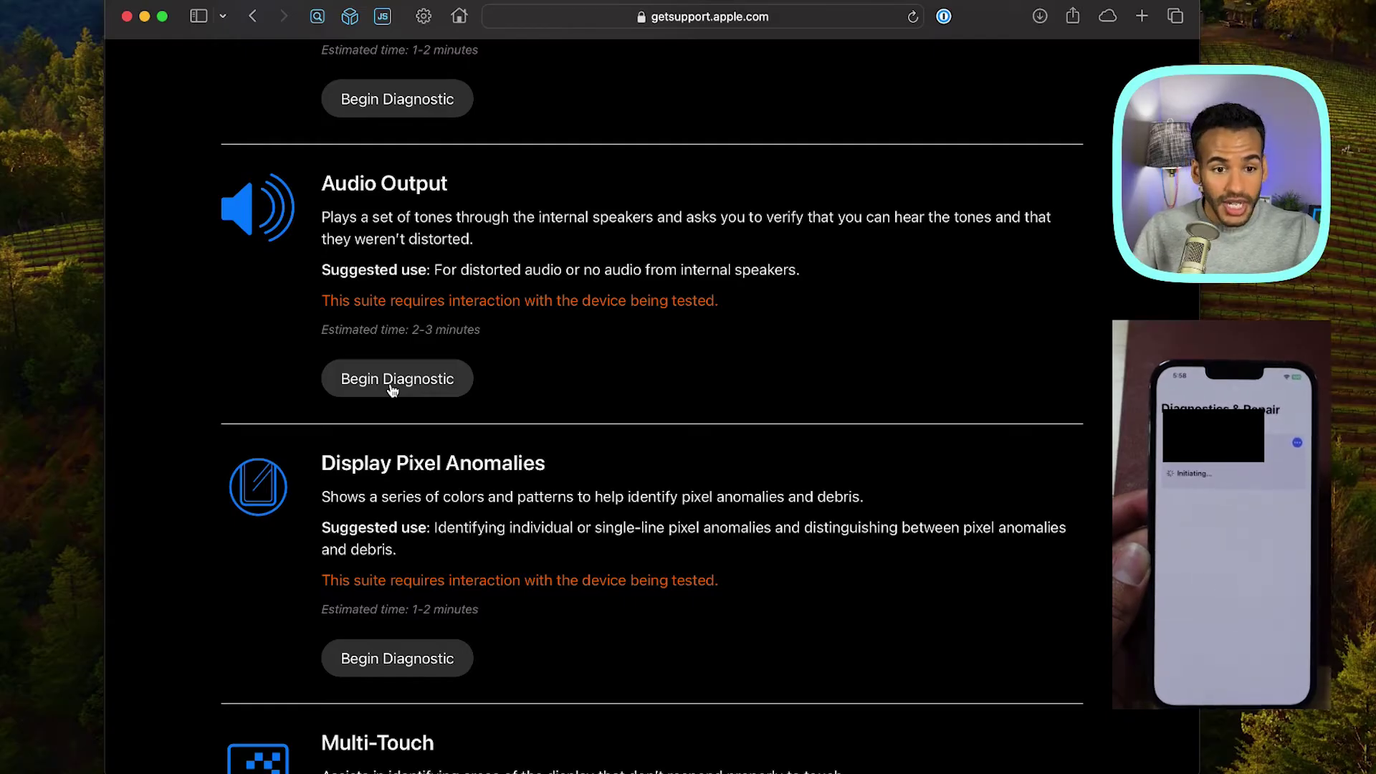
left_click(433, 387)
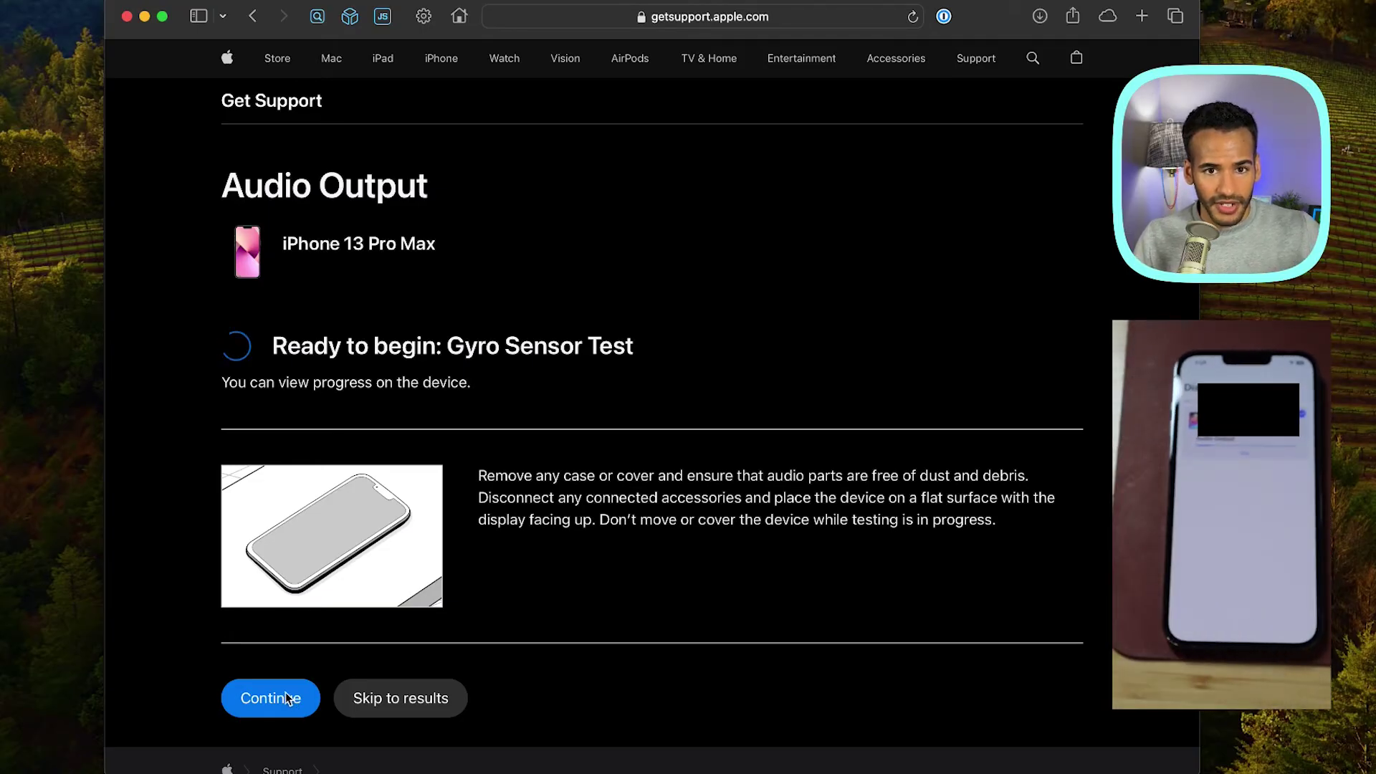
Continue past the Audio Output device placement instructions
left_click(300, 695)
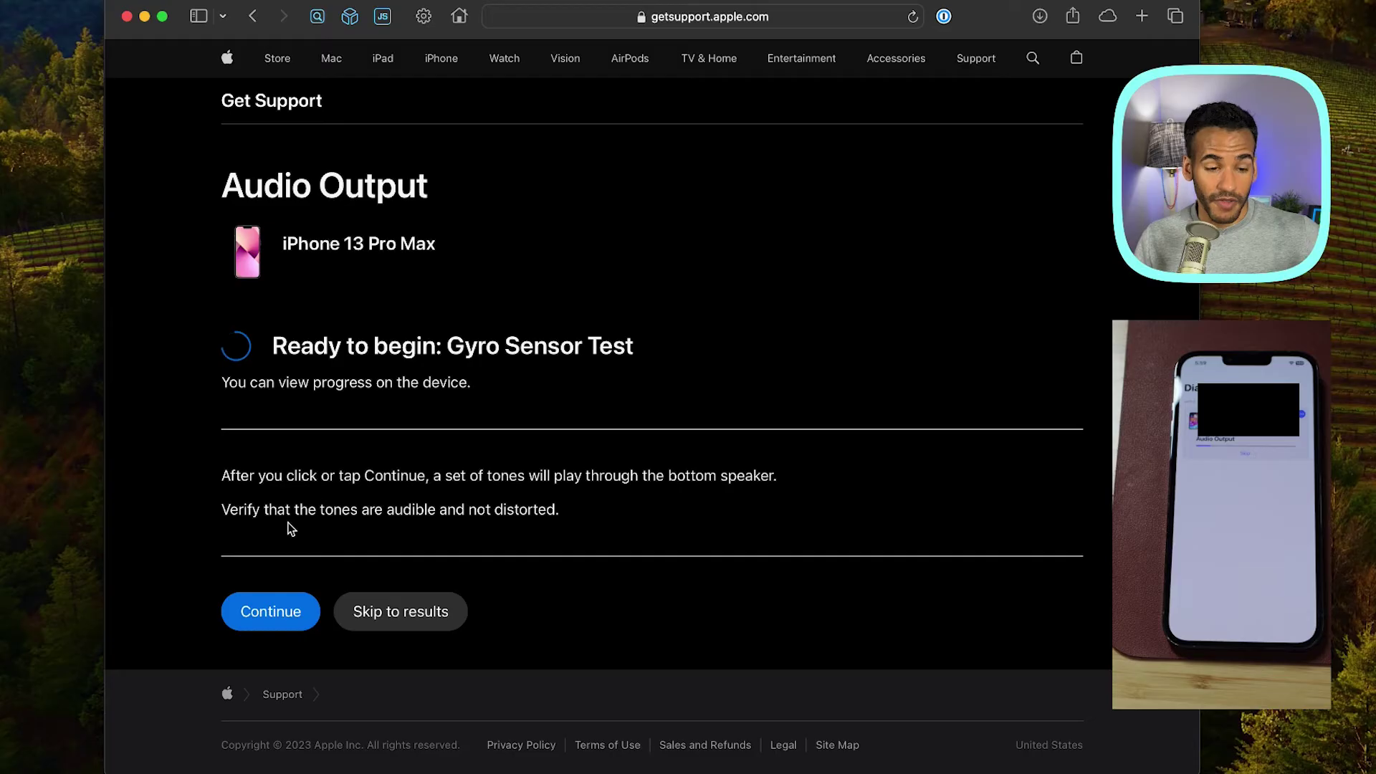
Play the bottom speaker test tones and confirm they sounded correct
left_click(281, 621)
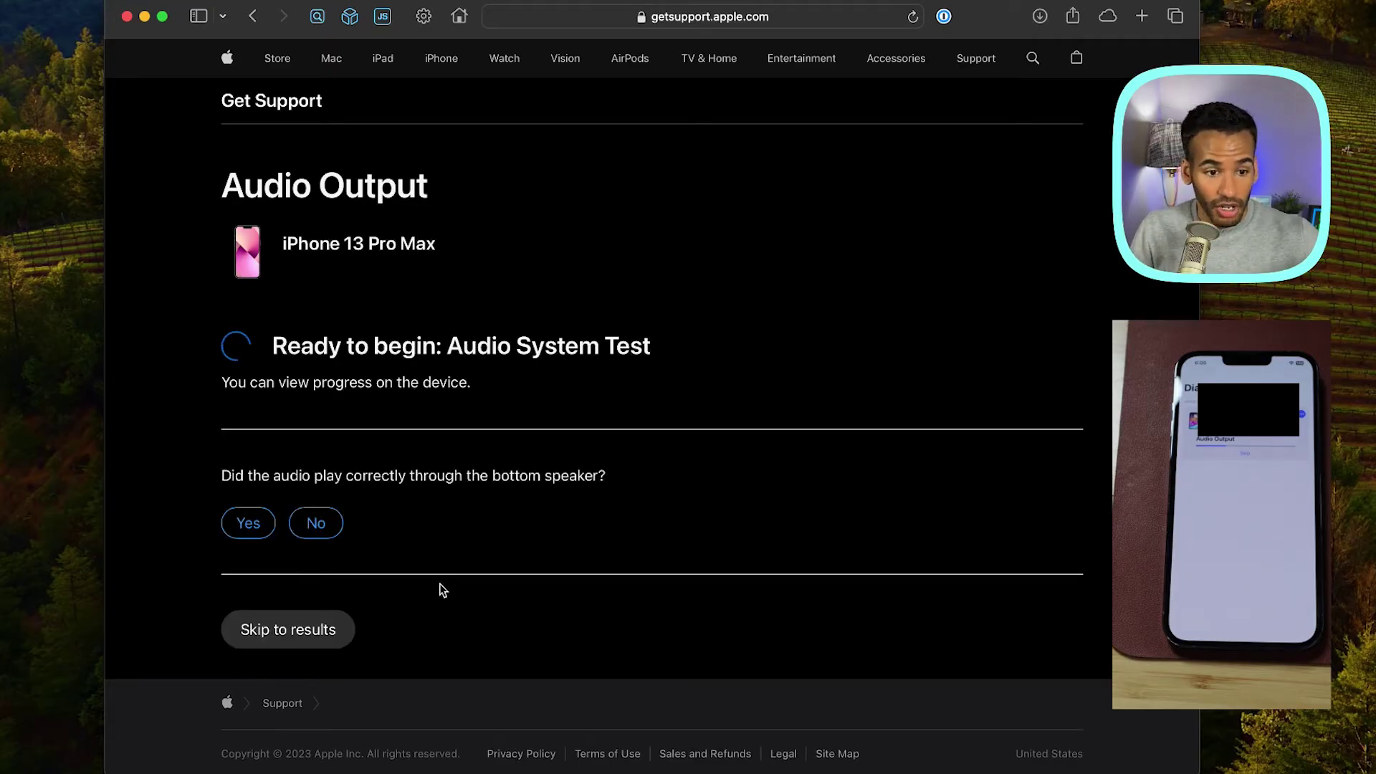
left_click(248, 528)
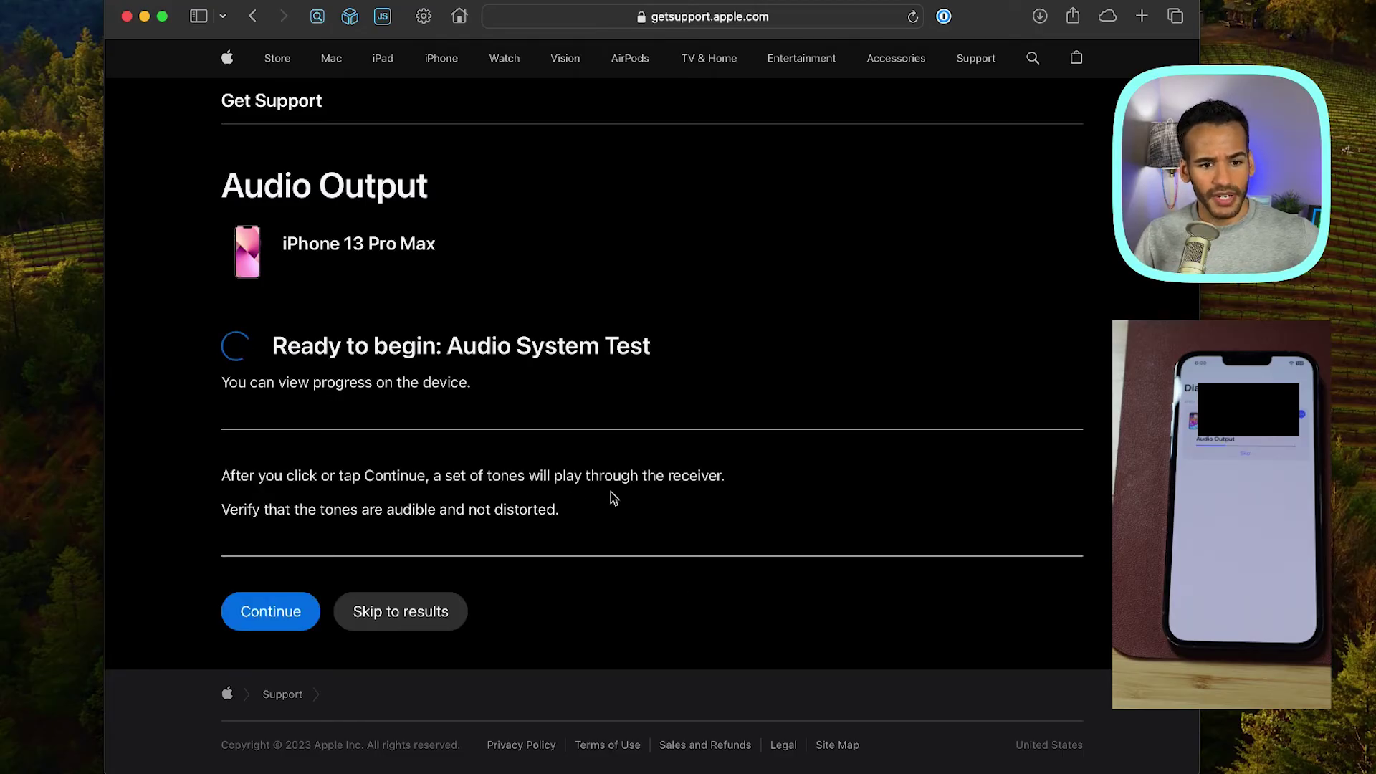
Play and confirm the receiver test tones, then start the top speaker tones
left_click(276, 611)
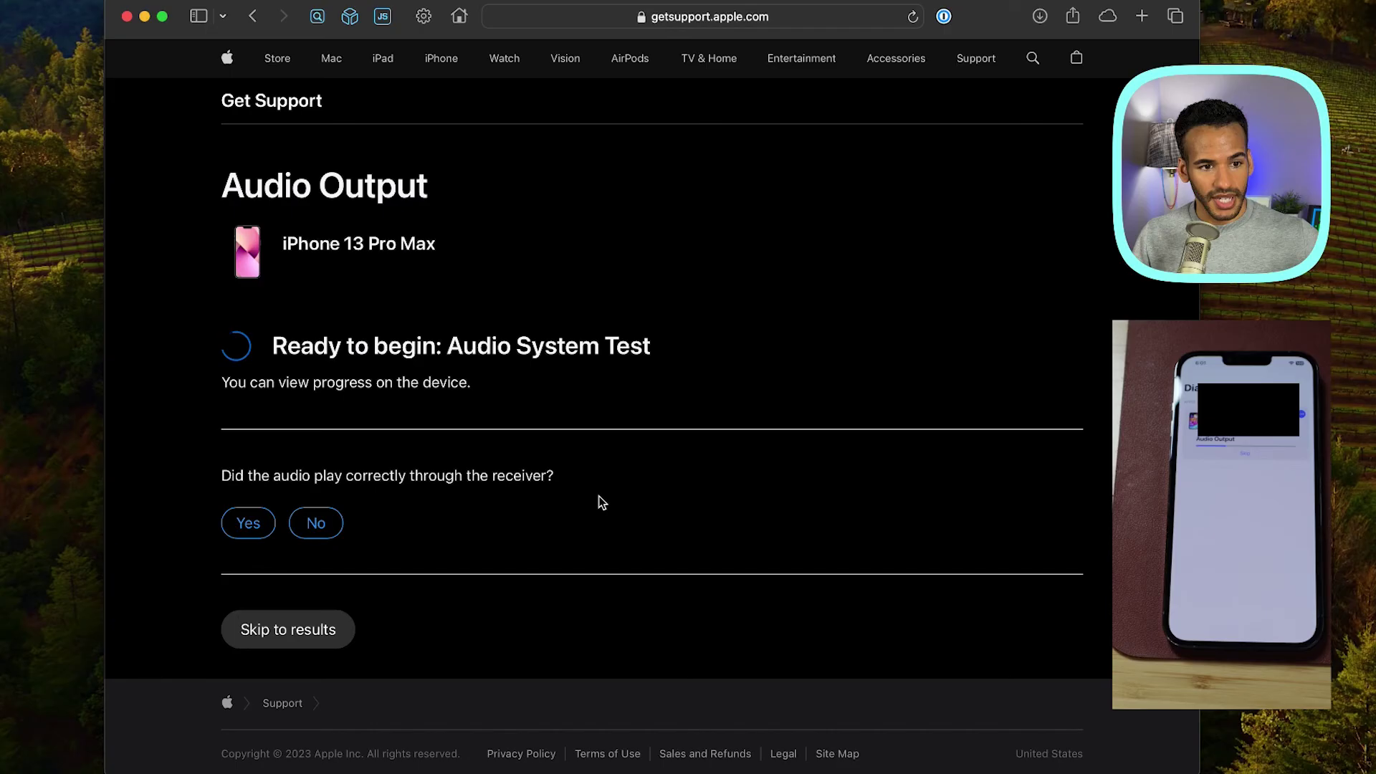
left_click(255, 530)
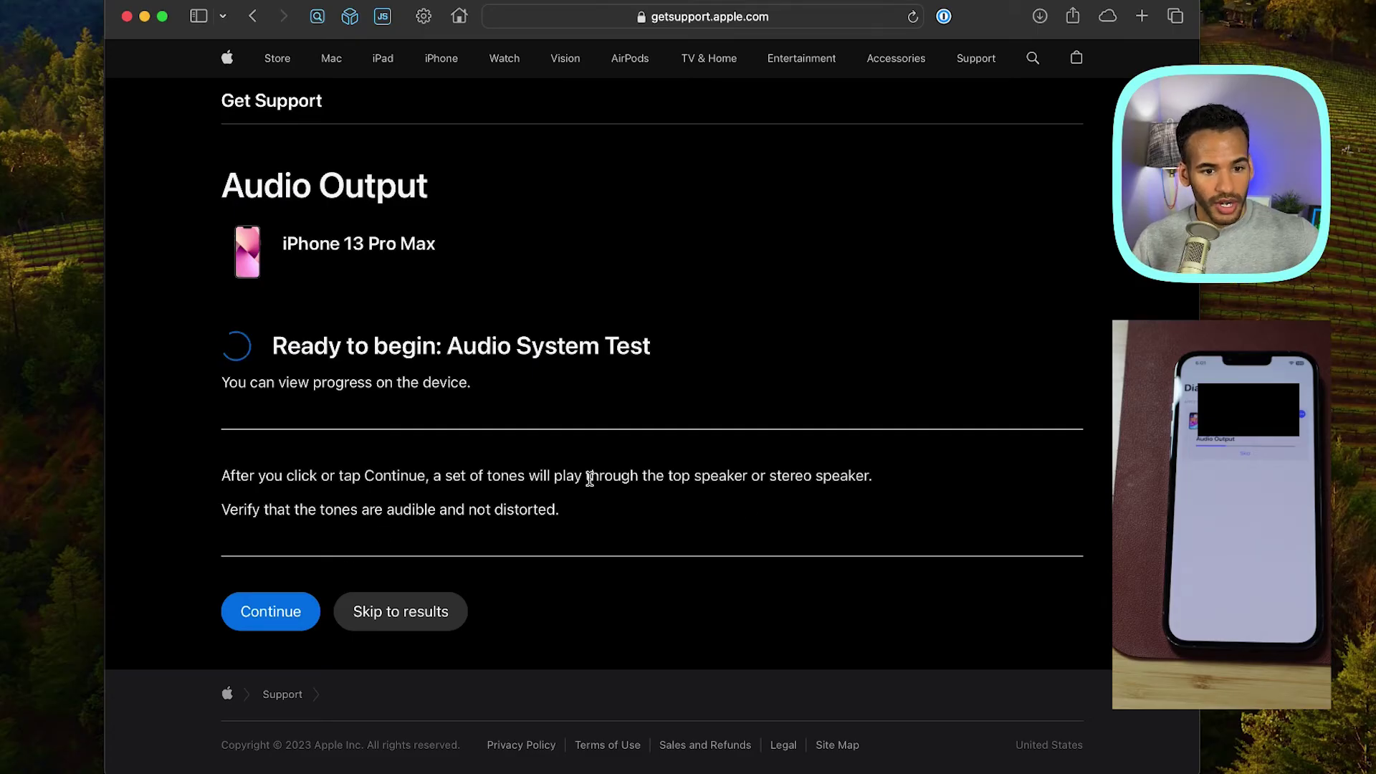
left_click(266, 614)
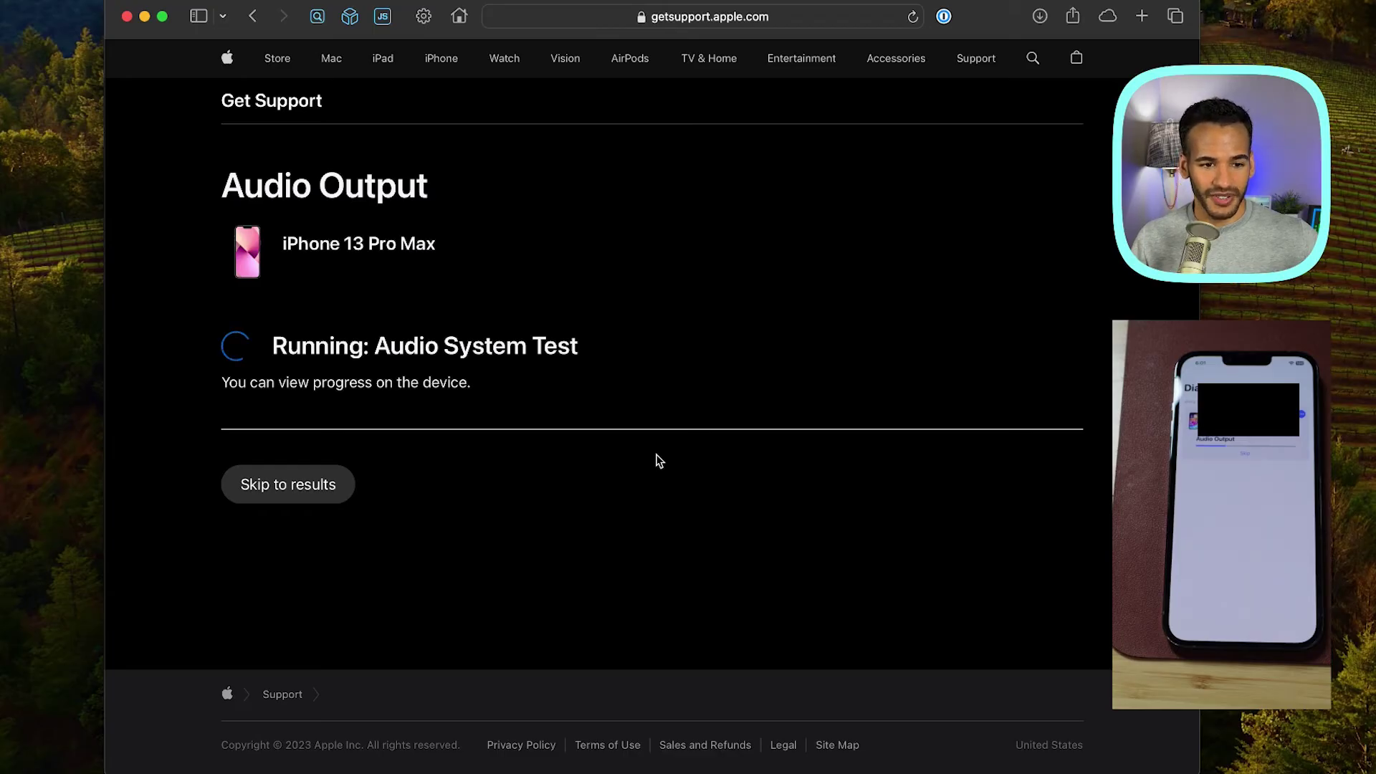
Confirm the top speaker tones played correctly, completing the Audio Output suite
left_click(243, 522)
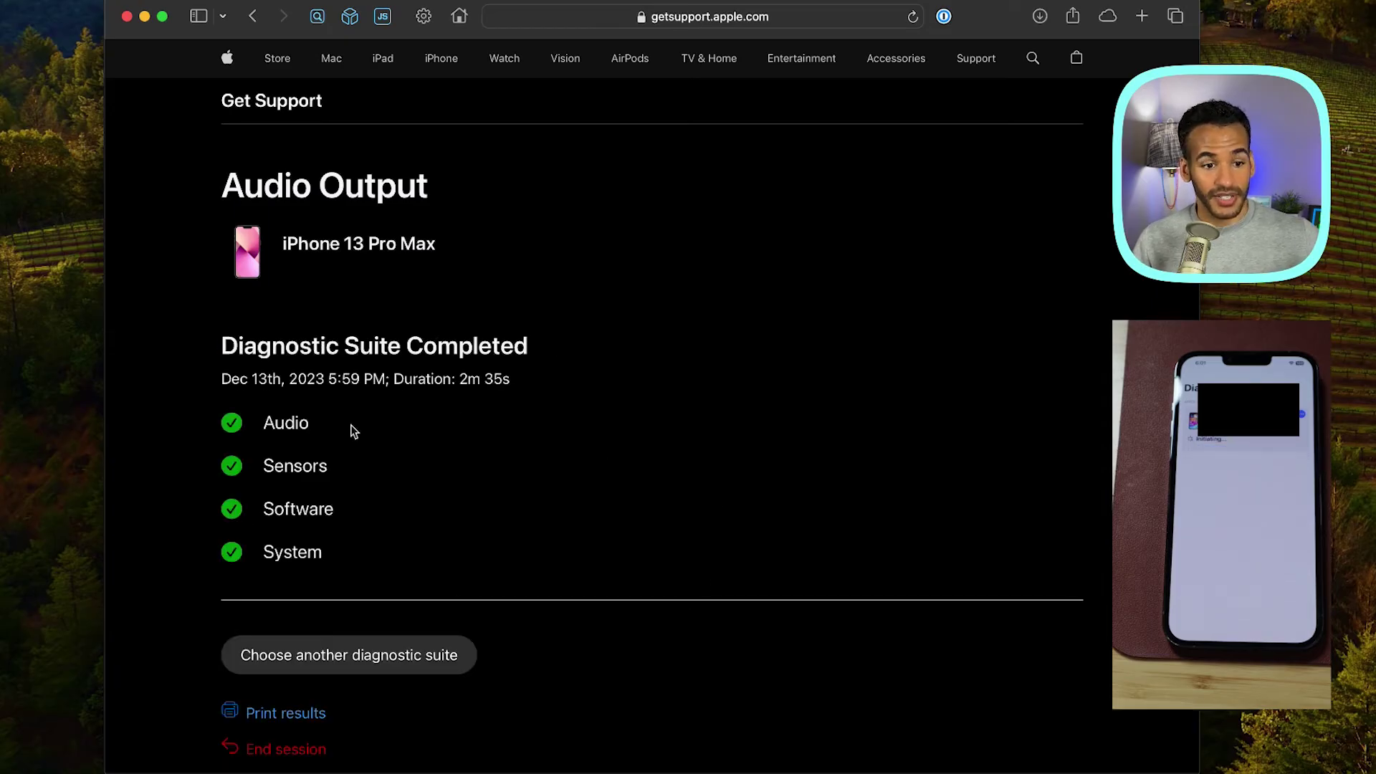
Return to the diagnostic suite list, scroll through it, and end the session
left_click(340, 658)
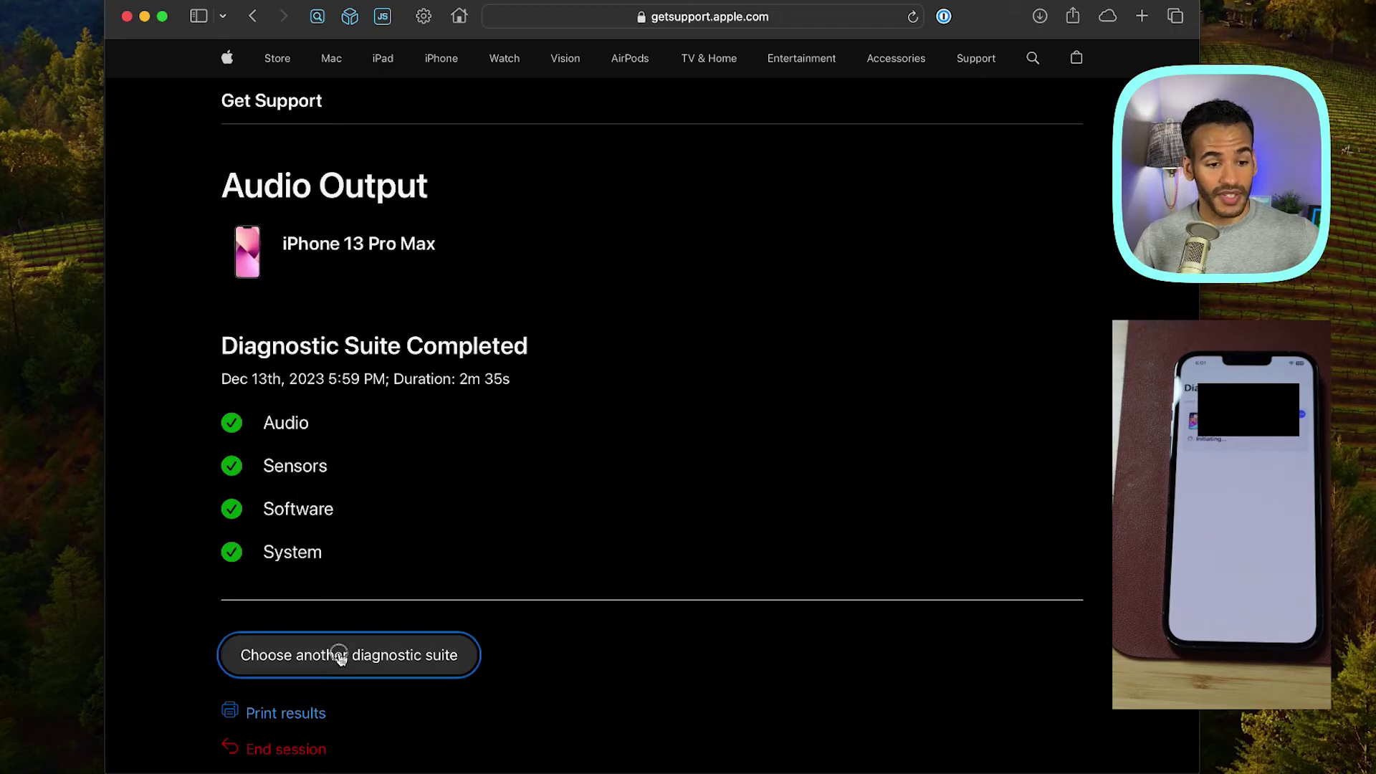
scroll(759, 486, "down", 5)
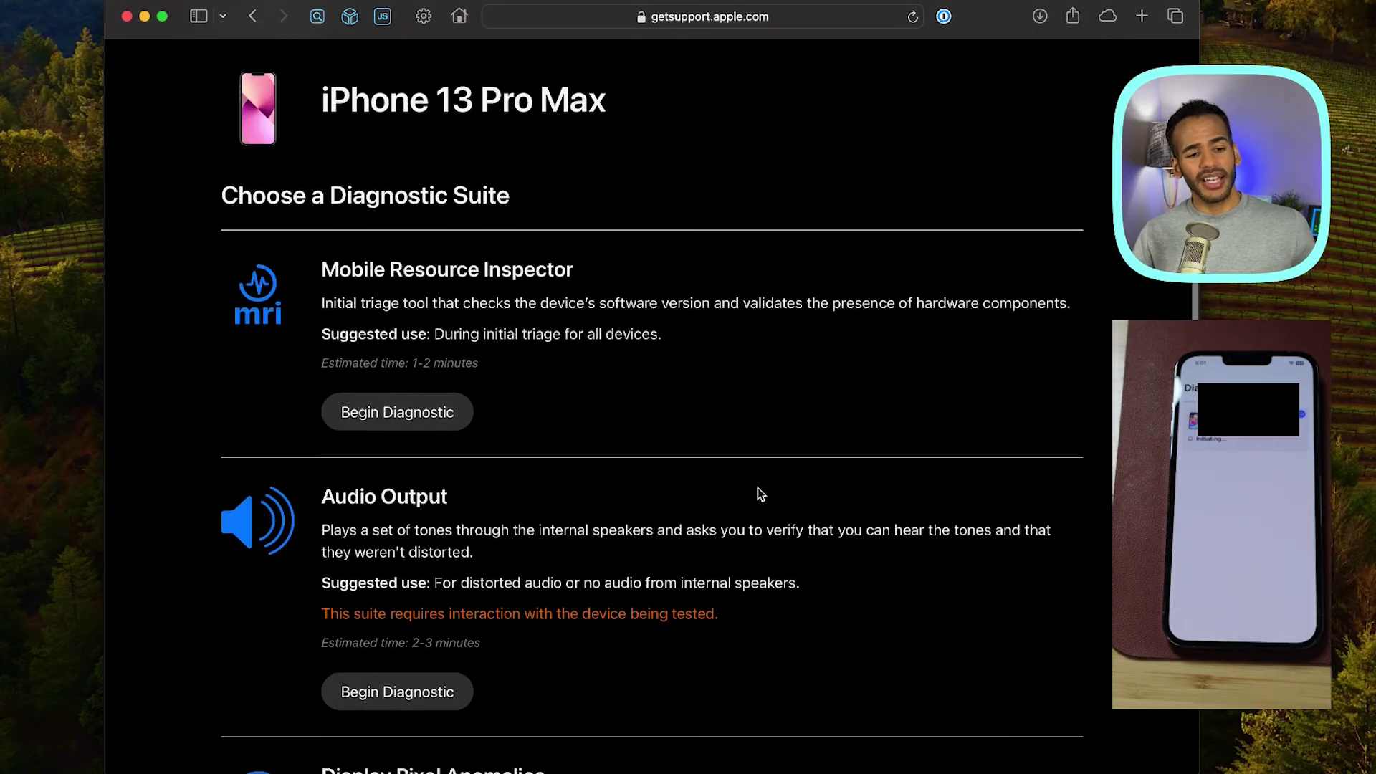
scroll(758, 488, "down", 10)
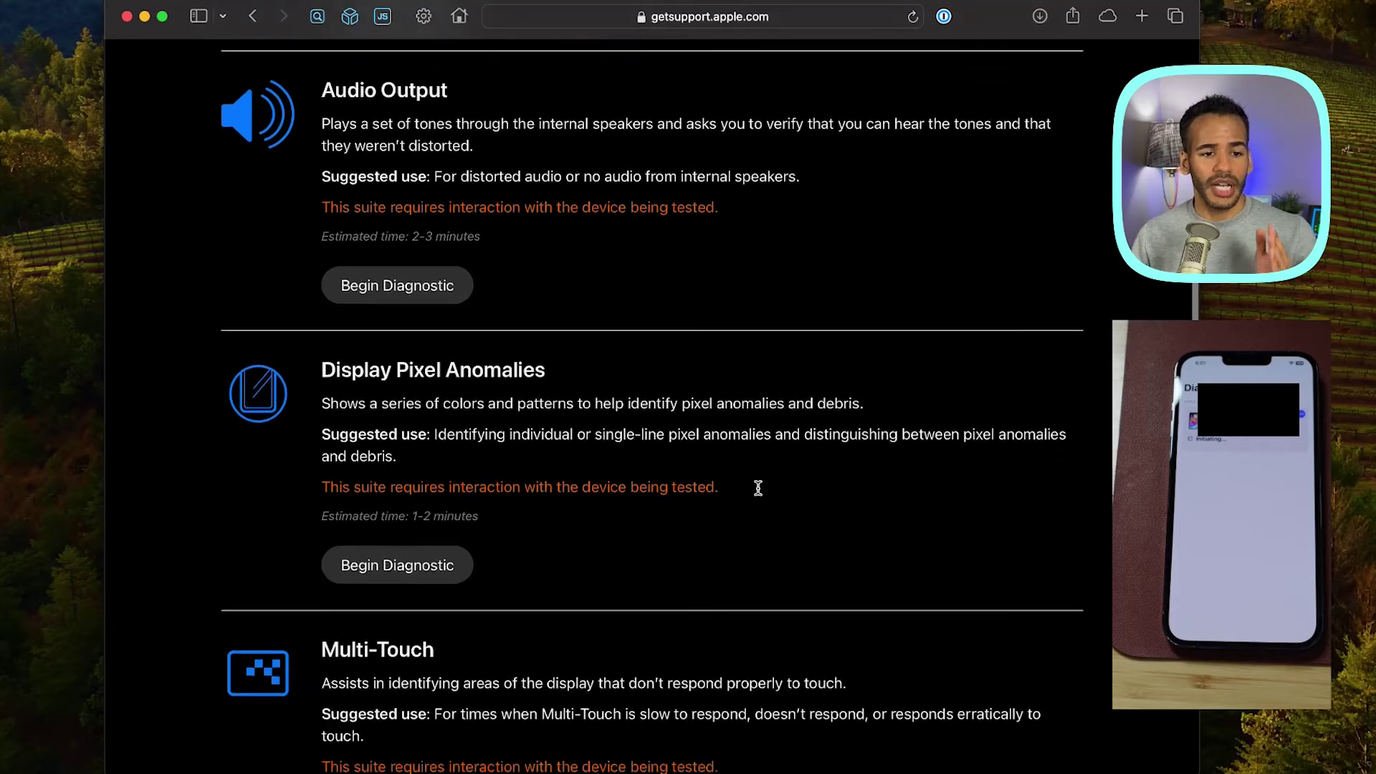
scroll(758, 488, "down", 1)
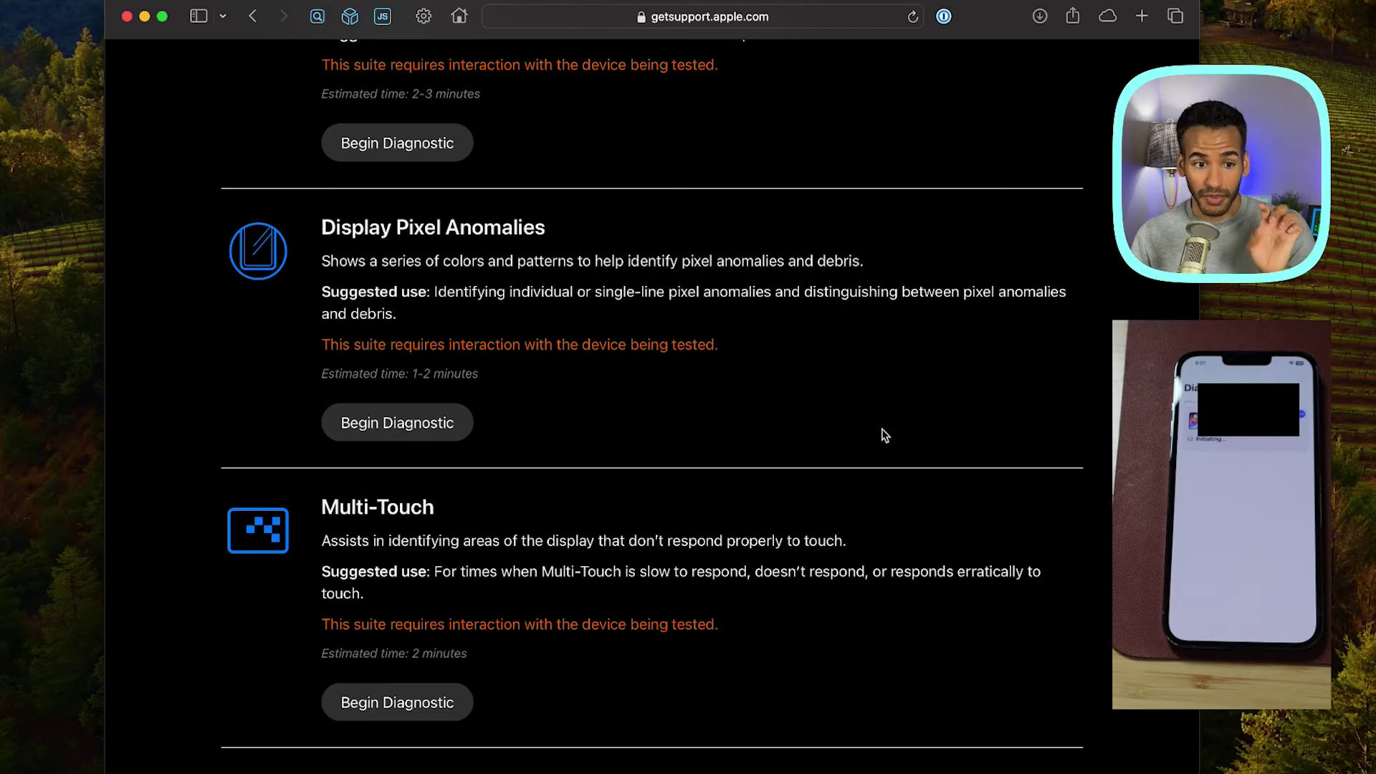
scroll(885, 435, "down", 6)
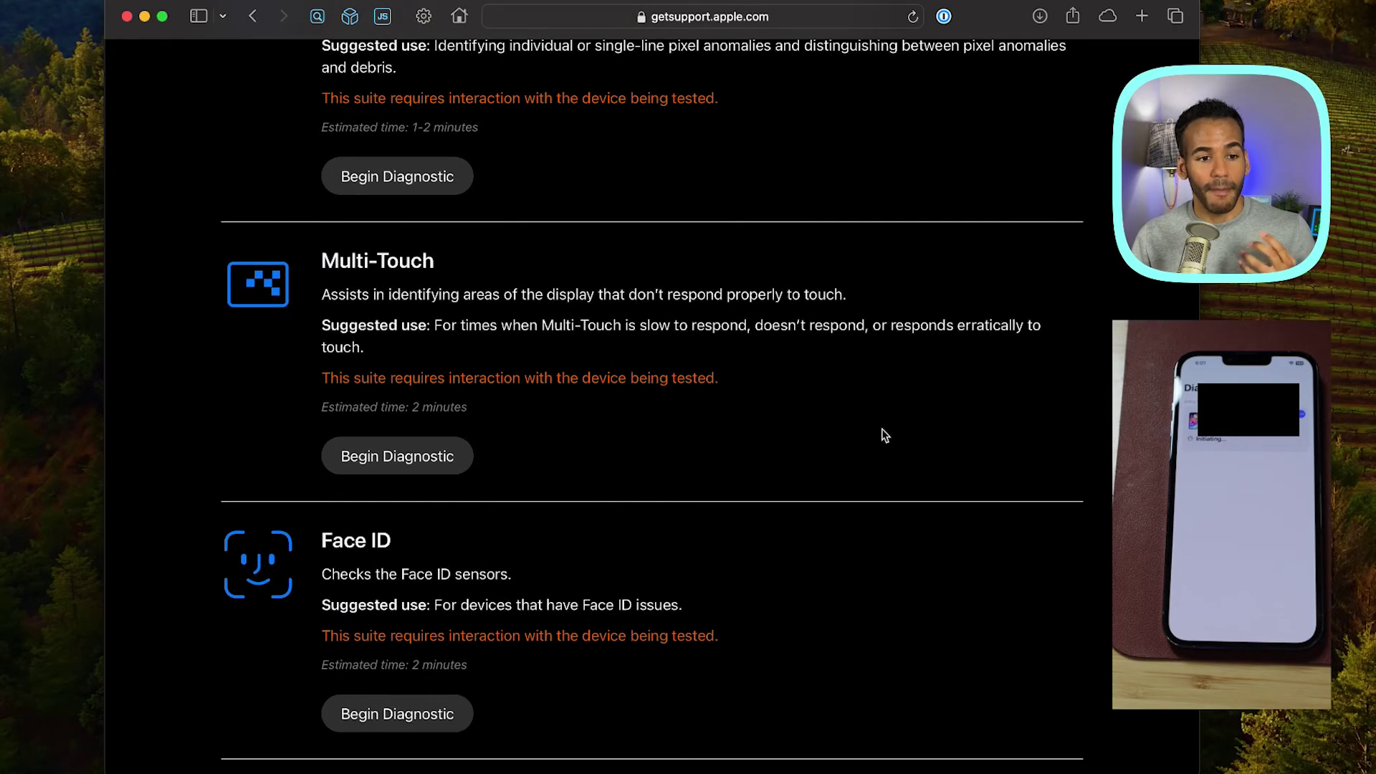
scroll(885, 435, "down", 1)
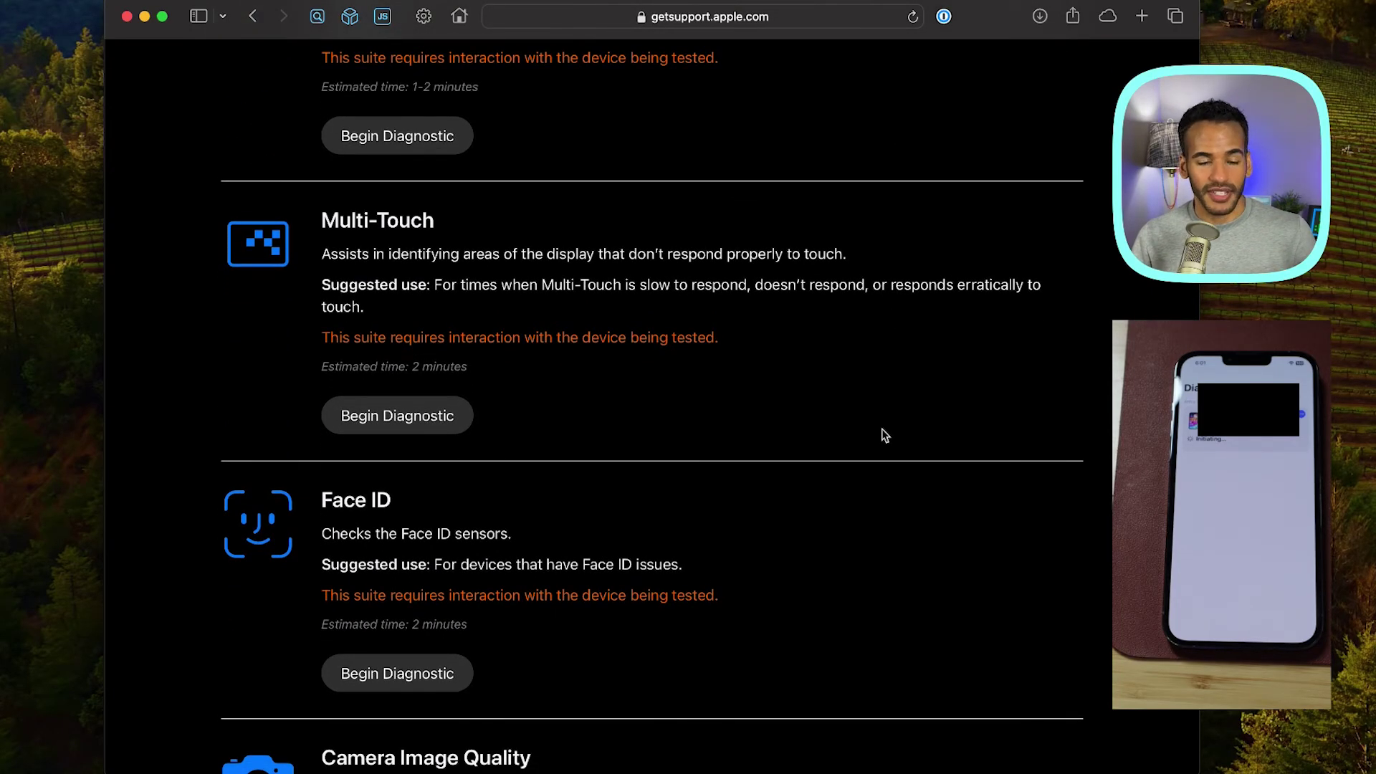
scroll(885, 435, "down", 6)
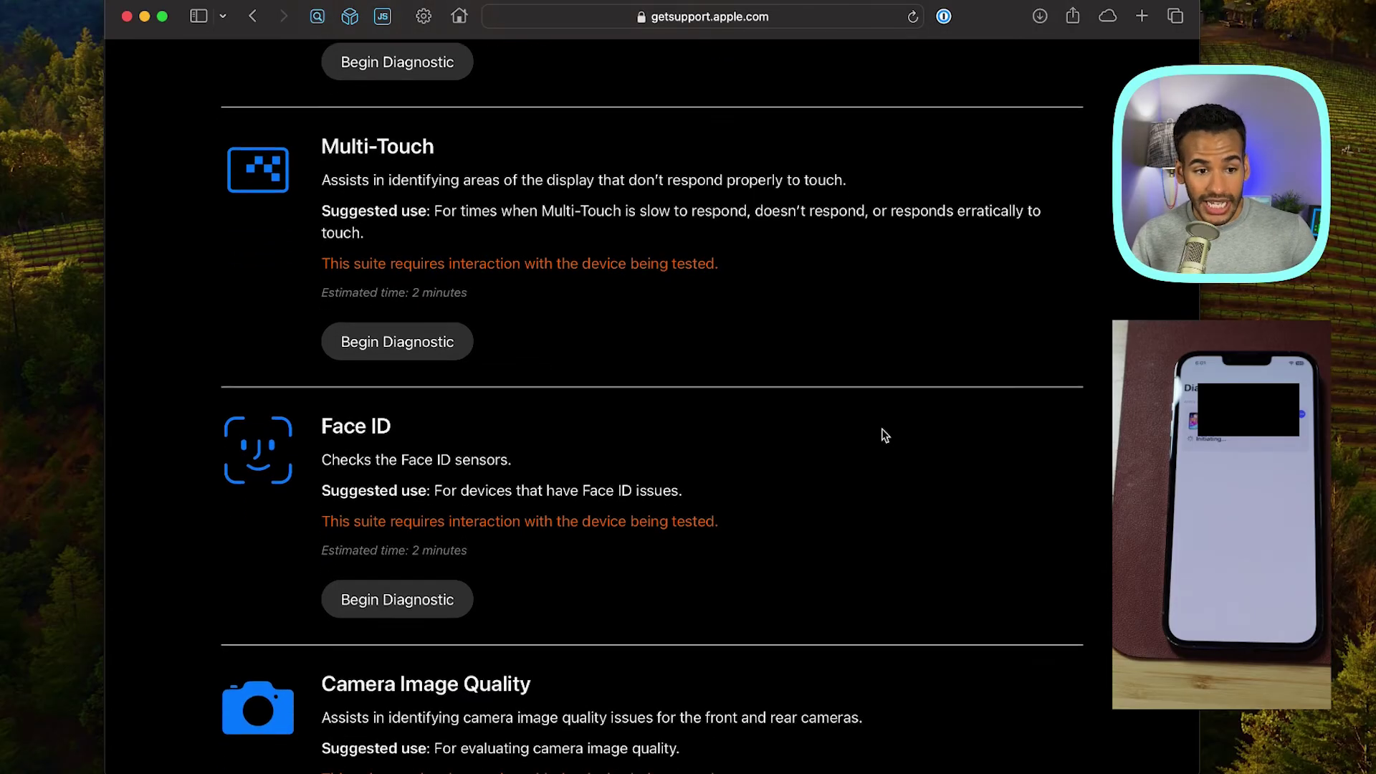
scroll(885, 435, "down", 1)
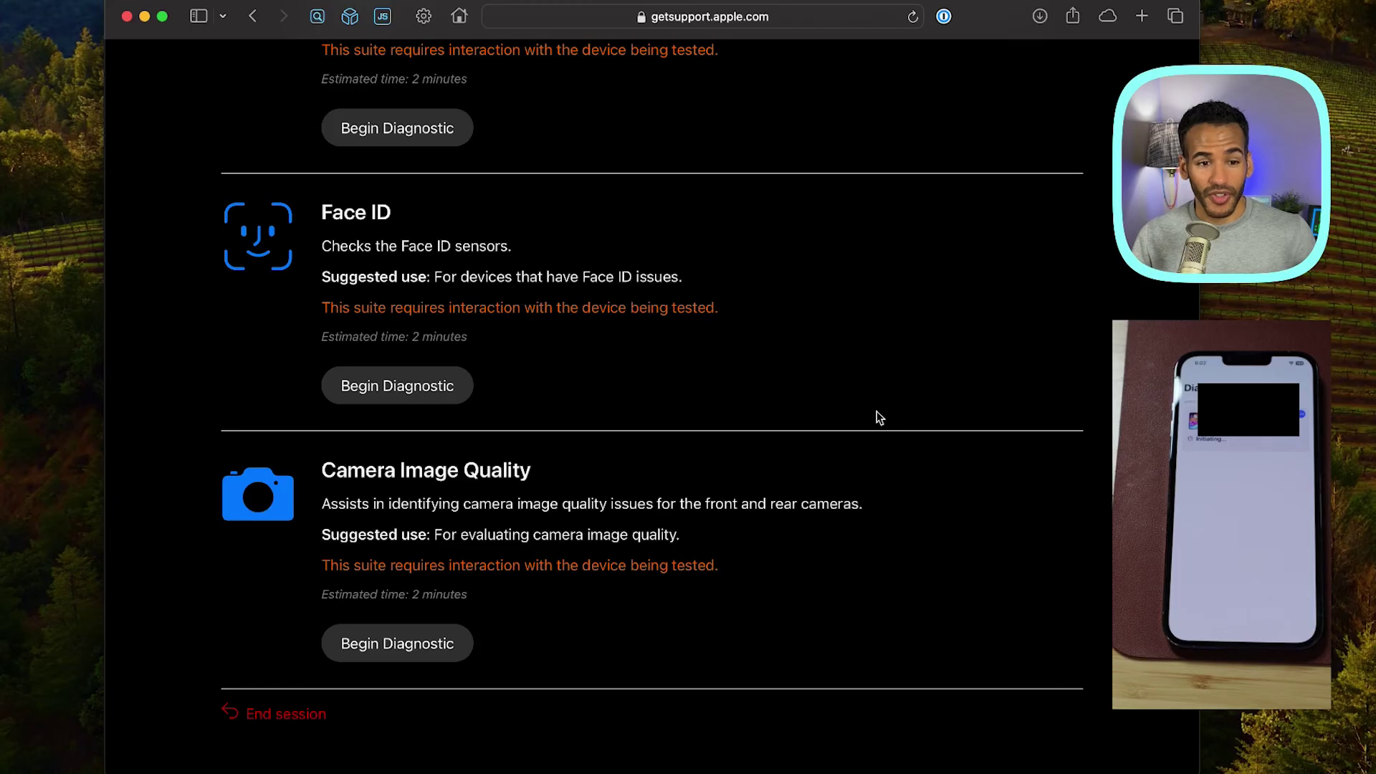
scroll(877, 412, "down", 3)
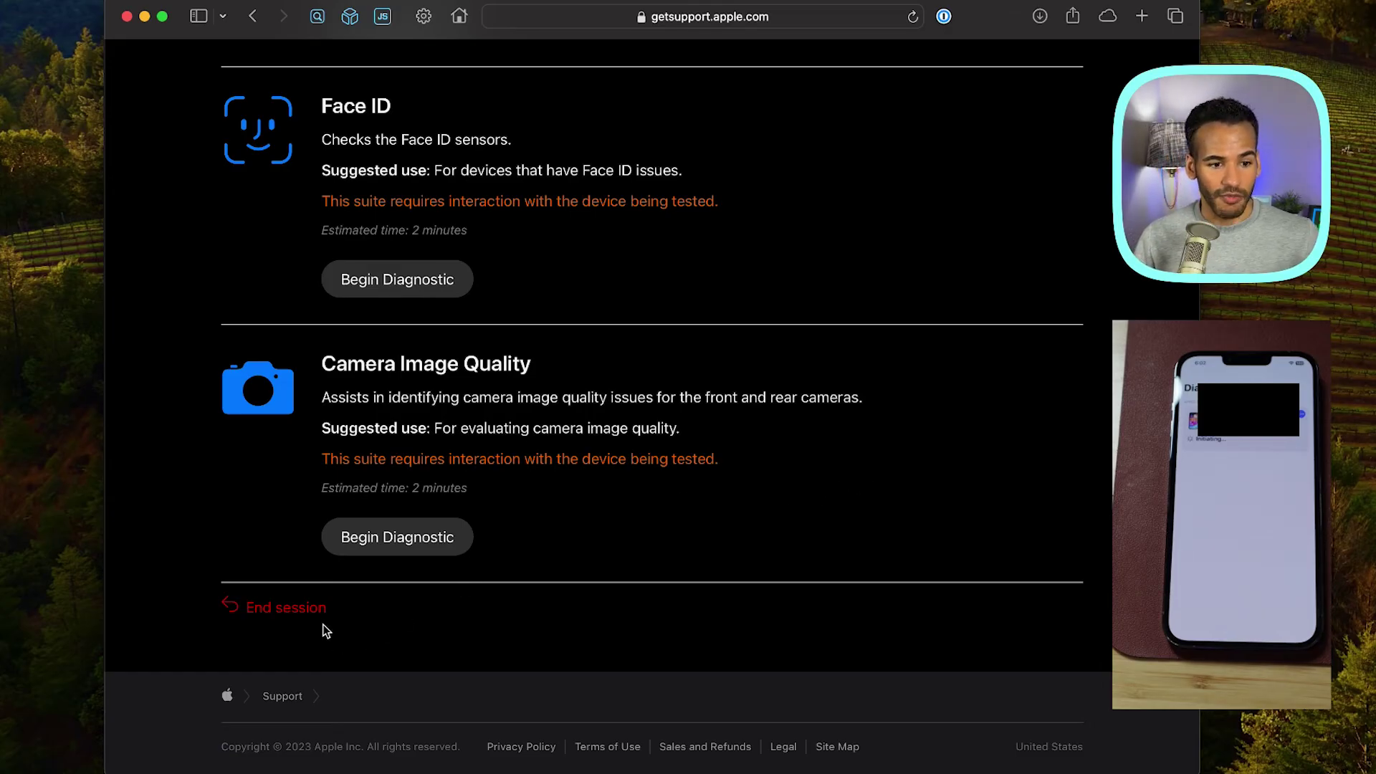
left_click(304, 609)
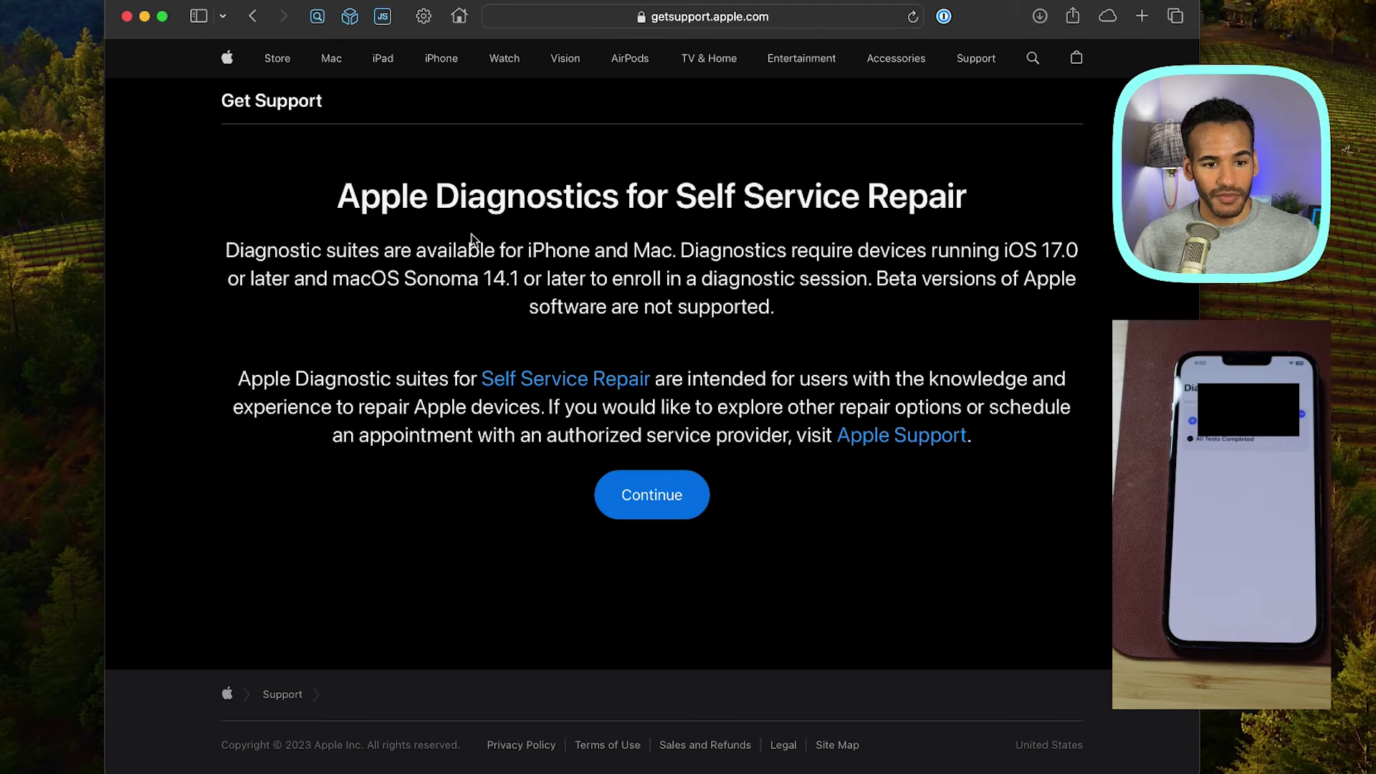